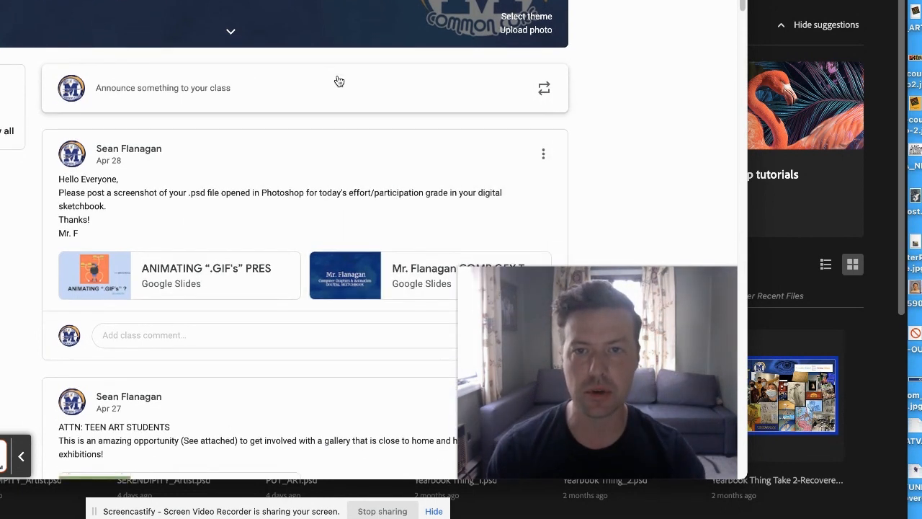
# Open the ANIMATING ".GIF's" PRES presentation from the class stream and browse its maze, pinball and other template slides
pyautogui.scroll(-4, 336, 91)
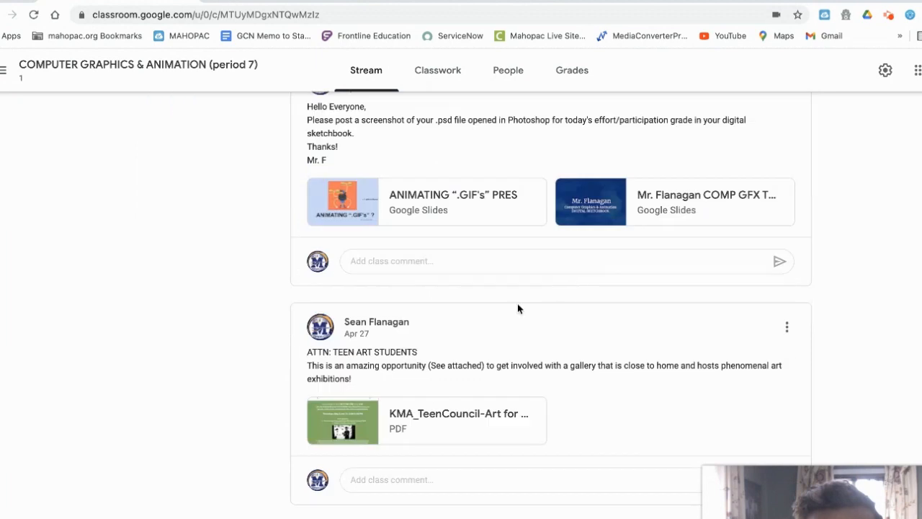
pyautogui.click(440, 210)
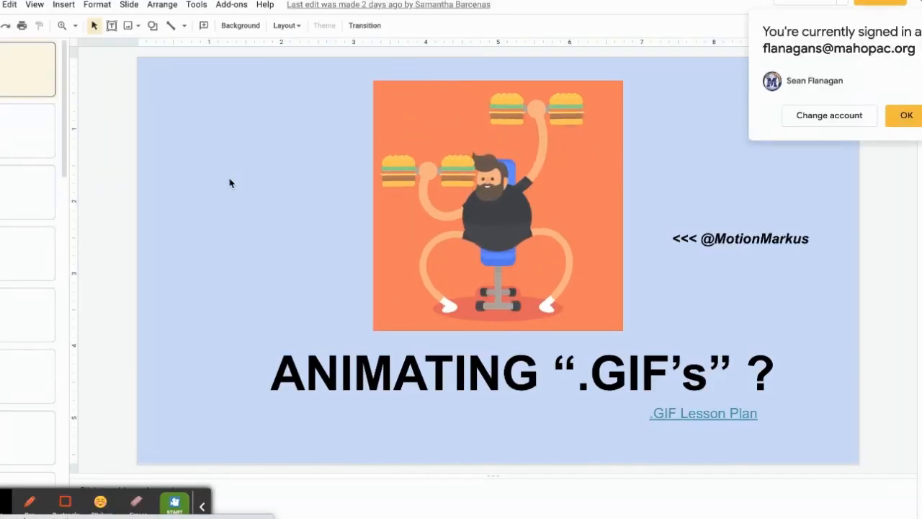
pyautogui.scroll(-10, 40, 173)
pyautogui.click(21, 122)
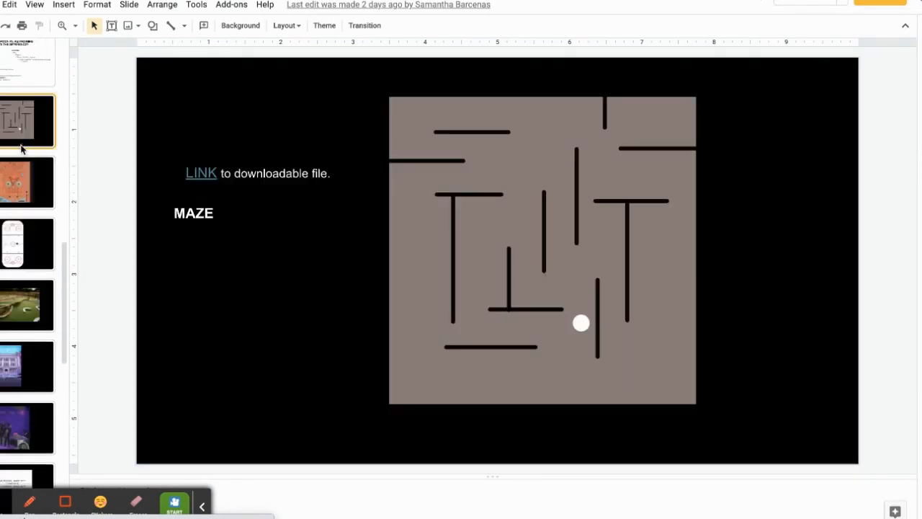
pyautogui.click(44, 194)
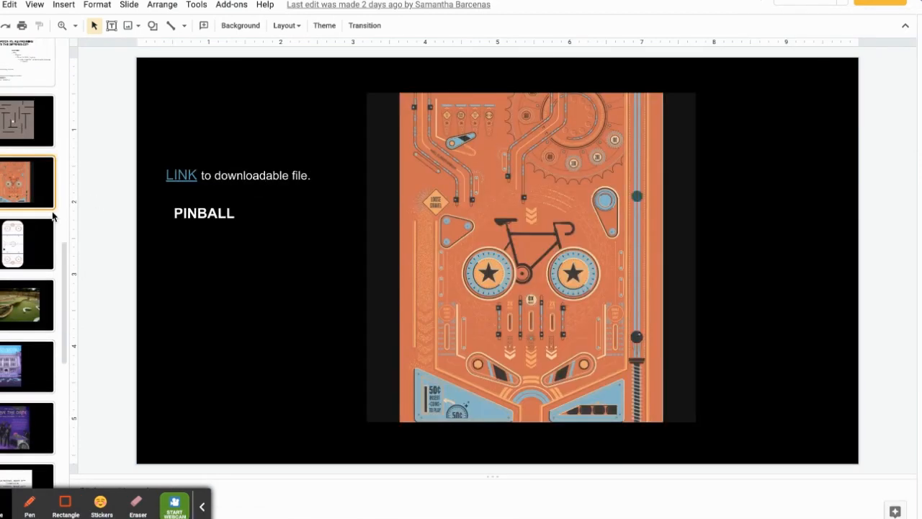
pyautogui.click(9, 243)
pyautogui.click(22, 308)
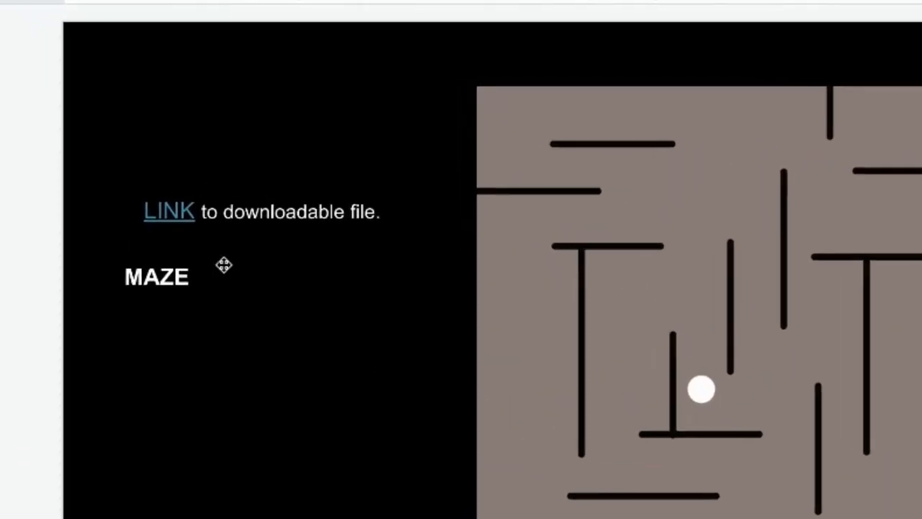
# Open the AnimateGIF_Maze.psd file linked on the MAZE slide and download it
pyautogui.click(164, 211)
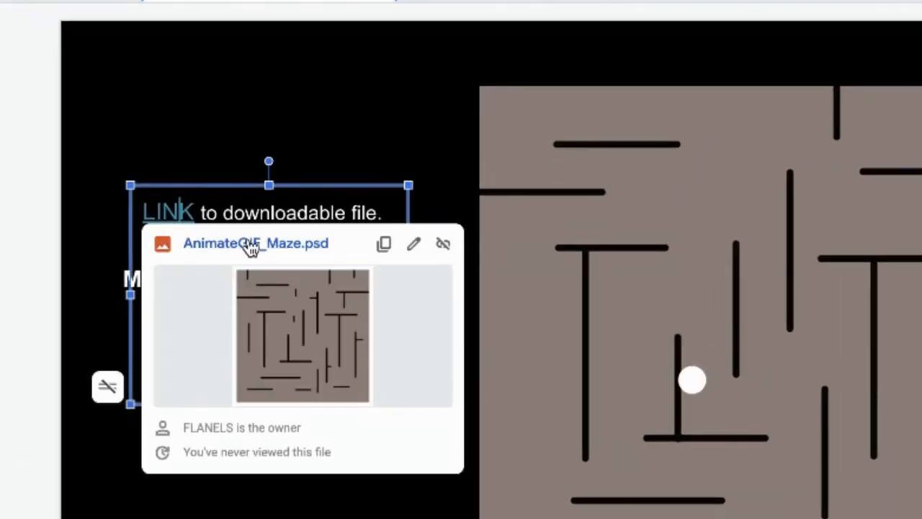
pyautogui.click(251, 245)
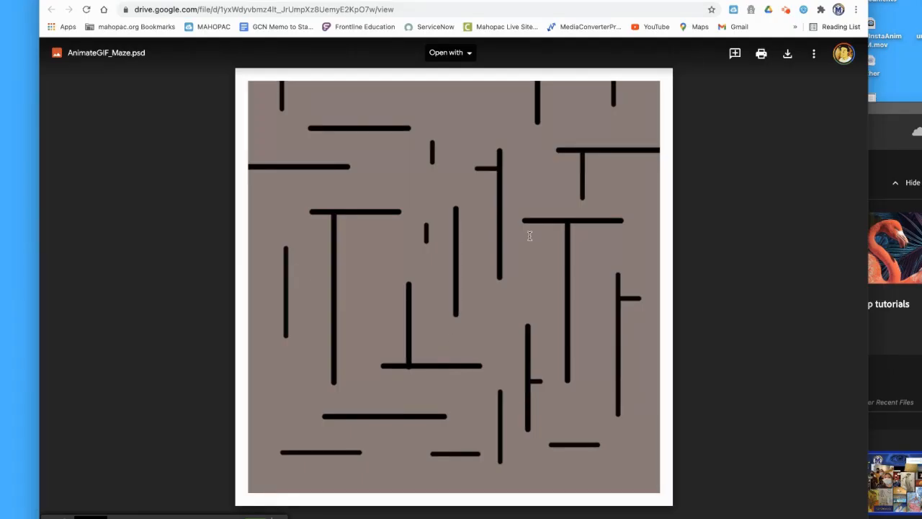
pyautogui.click(787, 53)
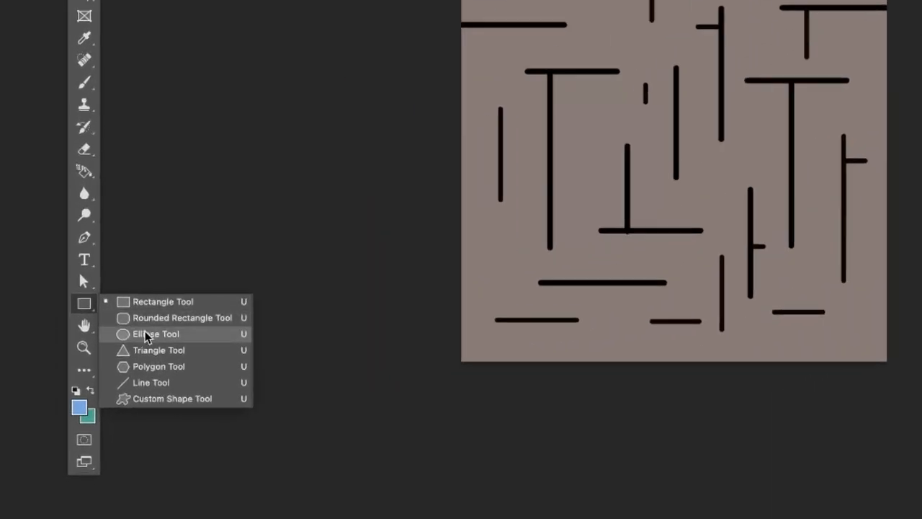
# Draw a yellow-green ellipse about 121 × 124 px as the ball and place it at the maze's upper-left opening
pyautogui.click(146, 334)
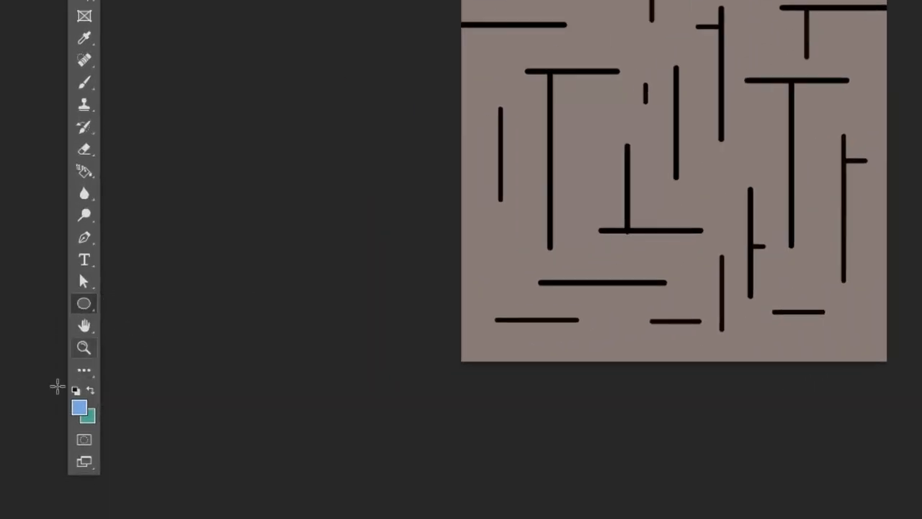
pyautogui.click(73, 416)
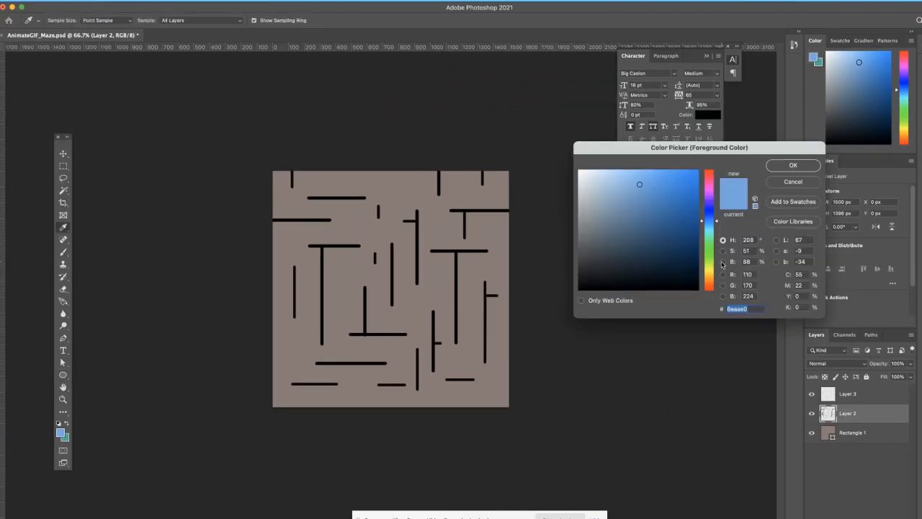
pyautogui.click(921, 161)
pyautogui.click(796, 165)
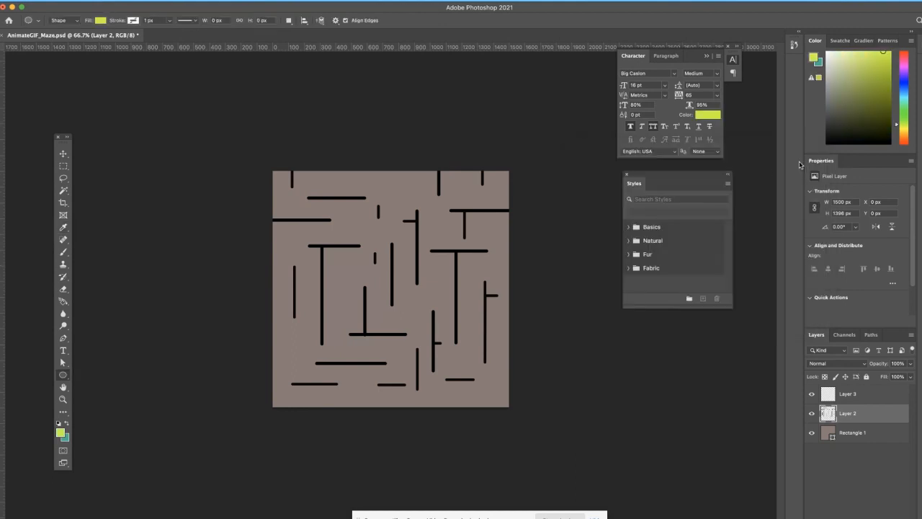
pyautogui.moveTo(440, 221); pyautogui.dragTo(460, 244)
pyautogui.click(63, 154)
pyautogui.moveTo(451, 232); pyautogui.dragTo(293, 206)
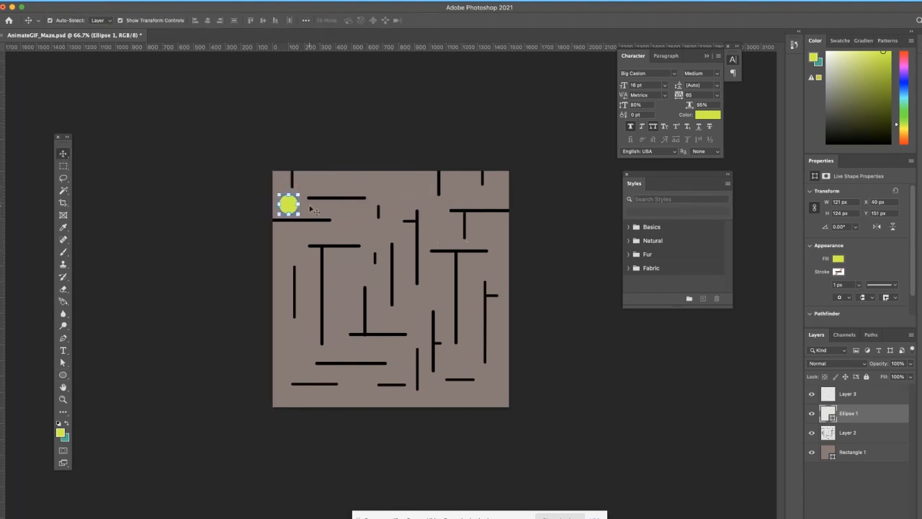
# Convert the ball's ellipse layer to a smart object
pyautogui.rightClick(853, 414)
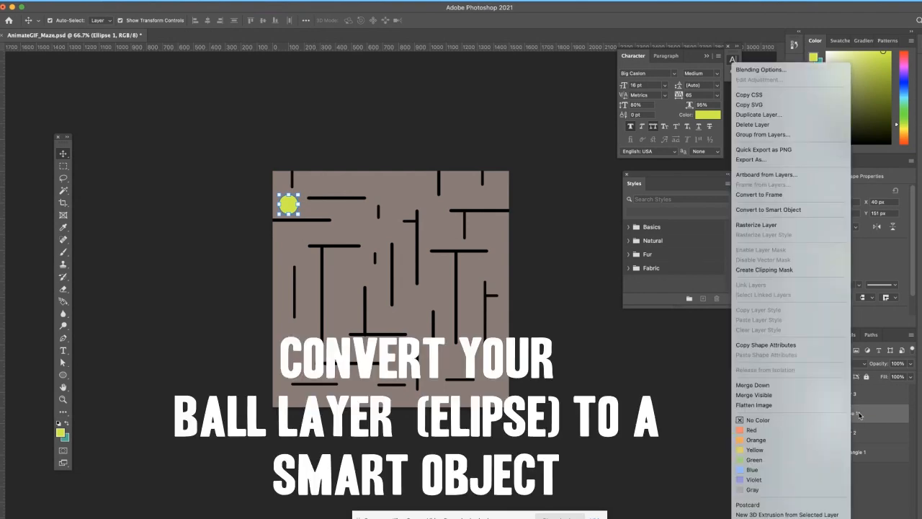
pyautogui.click(859, 415)
pyautogui.rightClick(855, 416)
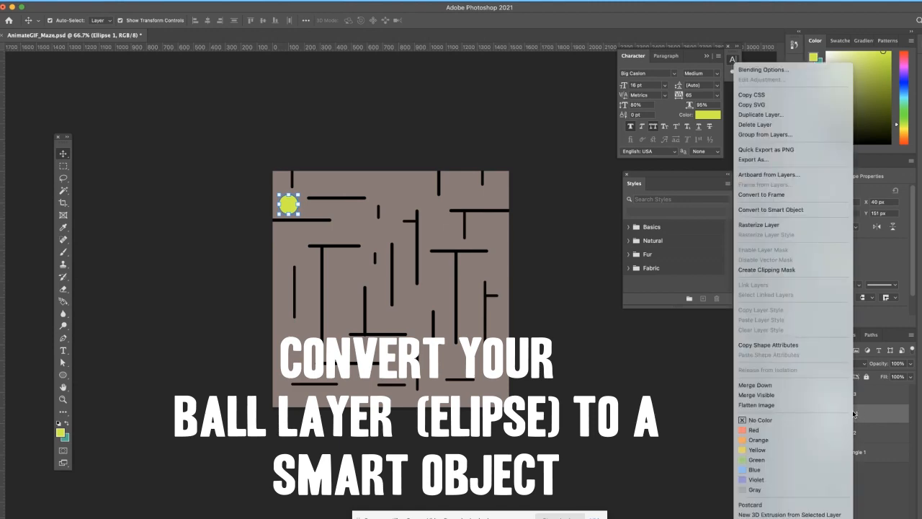
pyautogui.click(778, 209)
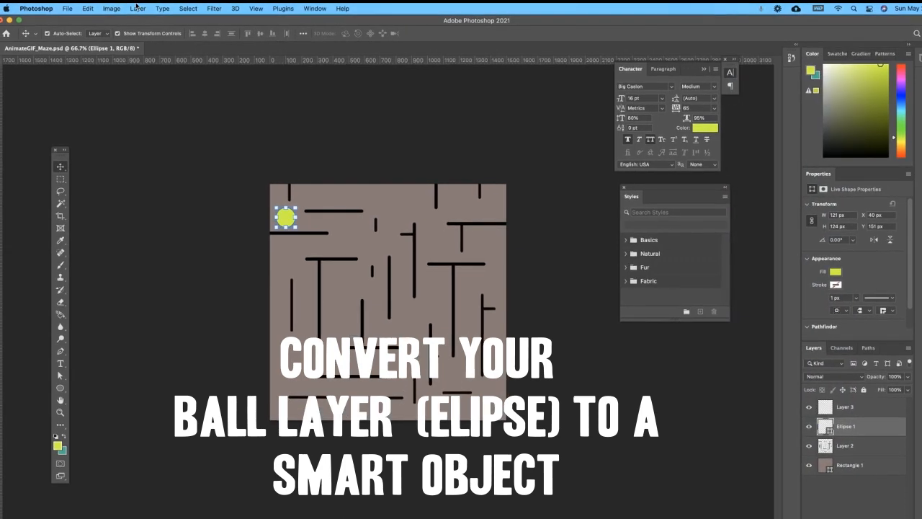
pyautogui.click(138, 8)
pyautogui.moveTo(219, 183)
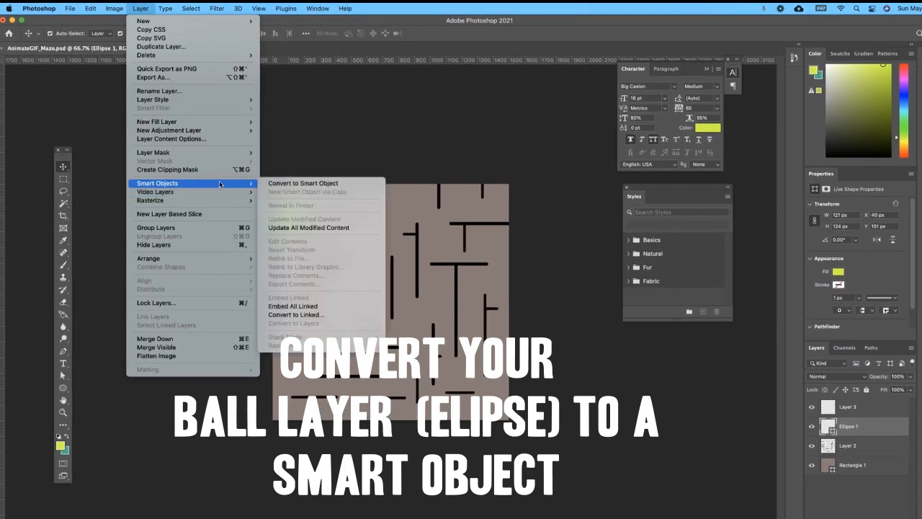
pyautogui.click(302, 184)
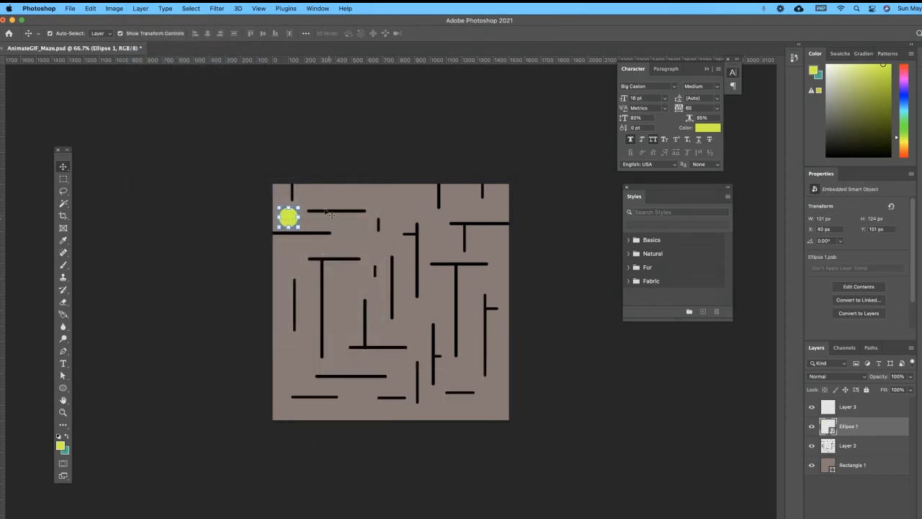
# Toggle the visibility of the ball, maze wall and background layers to check what each contains
pyautogui.click(813, 427)
pyautogui.click(813, 426)
pyautogui.click(812, 446)
pyautogui.click(813, 446)
pyautogui.click(811, 467)
pyautogui.click(812, 466)
# Switch to the Motion workspace and shift the ball's clip to the start of the timeline
pyautogui.click(319, 9)
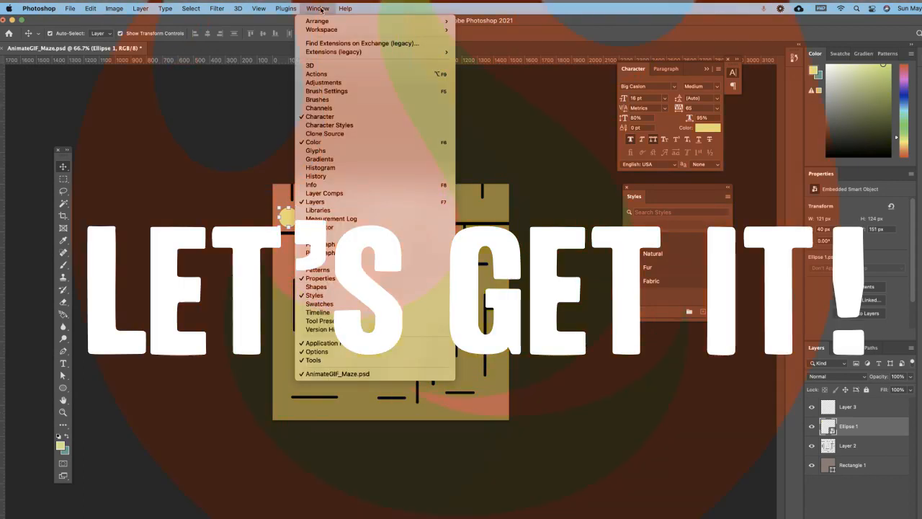
pyautogui.moveTo(322, 30)
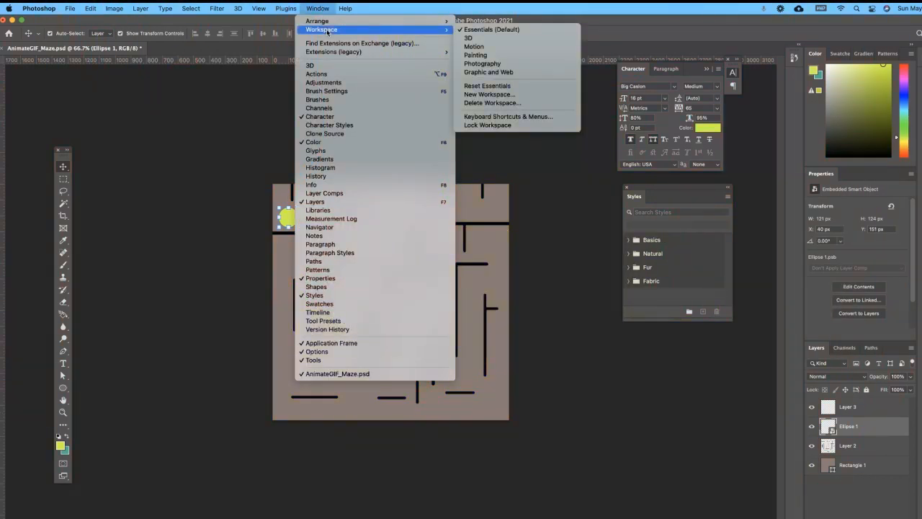
pyautogui.click(490, 47)
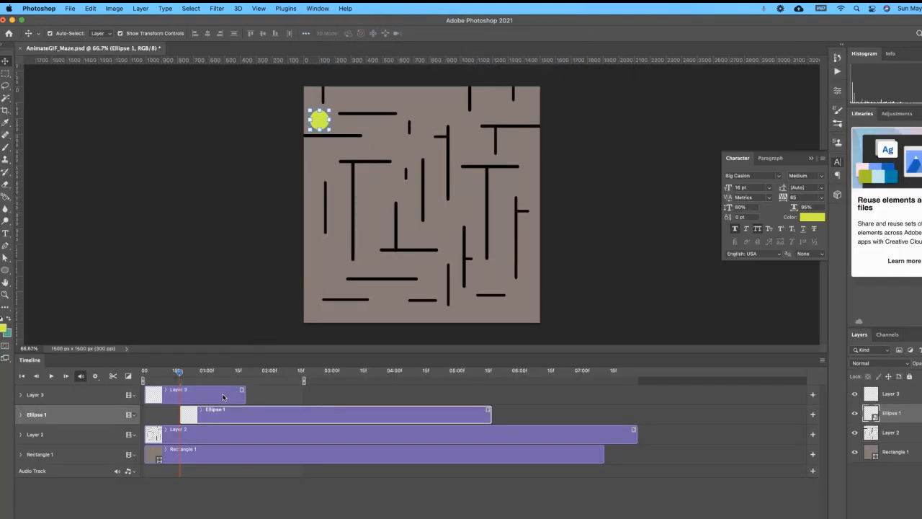
pyautogui.moveTo(235, 418); pyautogui.dragTo(202, 418)
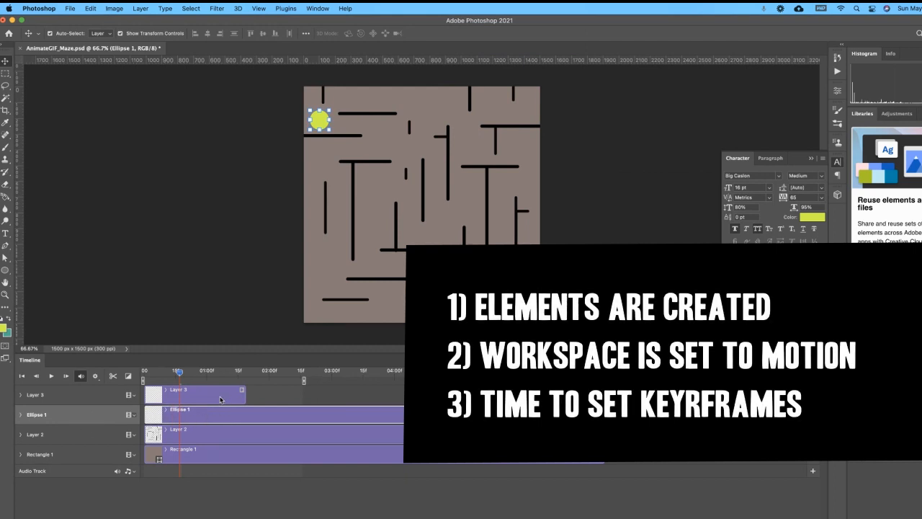
# Set a first Transform keyframe on the ball's layer just past 15f and play back the timeline
pyautogui.click(20, 416)
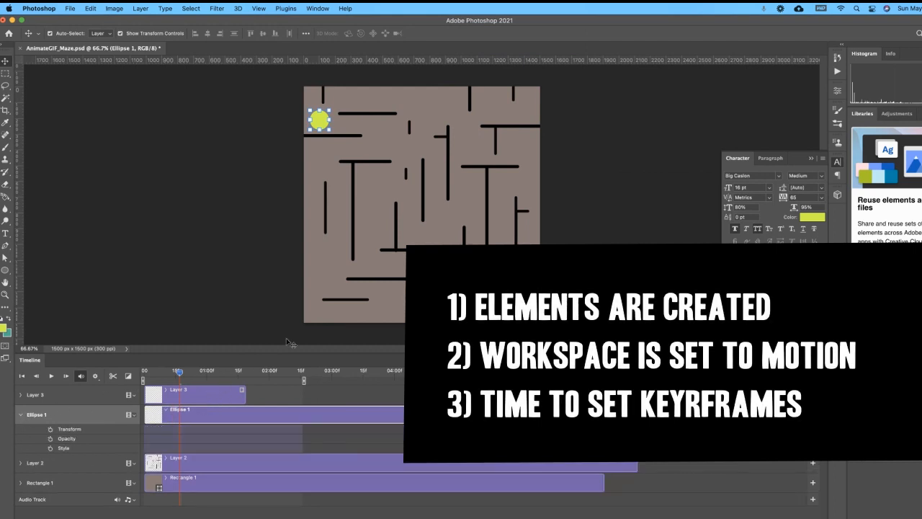
pyautogui.click(51, 429)
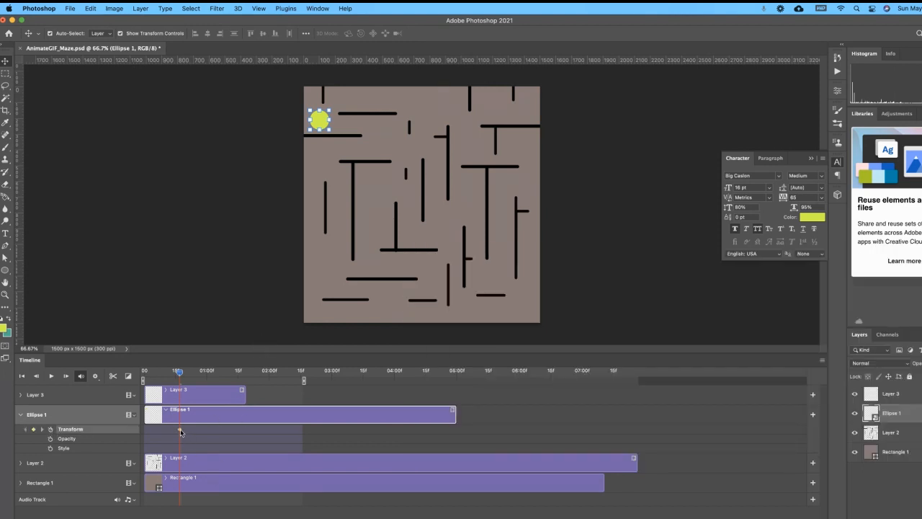
pyautogui.moveTo(180, 371)
pyautogui.mouseDown()
pyautogui.moveTo(147, 375)
pyautogui.moveTo(179, 383)
pyautogui.mouseUp()
pyautogui.moveTo(152, 378); pyautogui.dragTo(137, 374)
pyautogui.press('space')
pyautogui.press('space')
# Extend the work area to the end of the longest clip and lengthen the ball's clip to about 07:15
pyautogui.moveTo(304, 380); pyautogui.dragTo(640, 381)
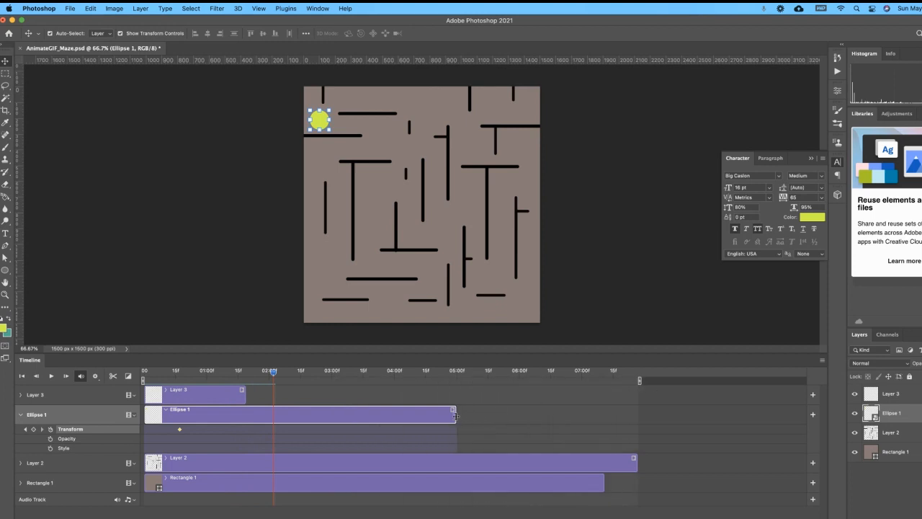
pyautogui.moveTo(455, 415); pyautogui.dragTo(251, 415)
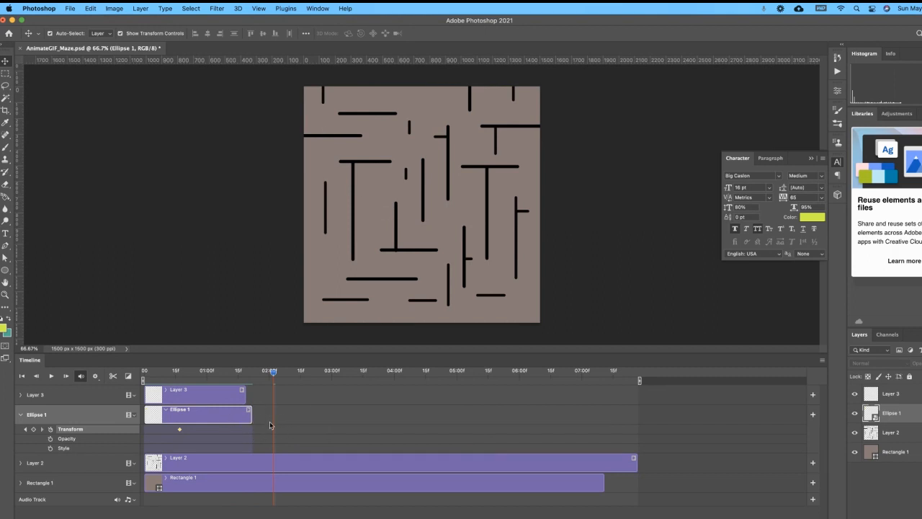
pyautogui.moveTo(250, 417); pyautogui.dragTo(613, 409)
# Animate the ball rolling right along the upper corridor with Transform keyframes midway at about 00:27 and at the corridor's end at about 01:05
pyautogui.moveTo(178, 375); pyautogui.dragTo(217, 378)
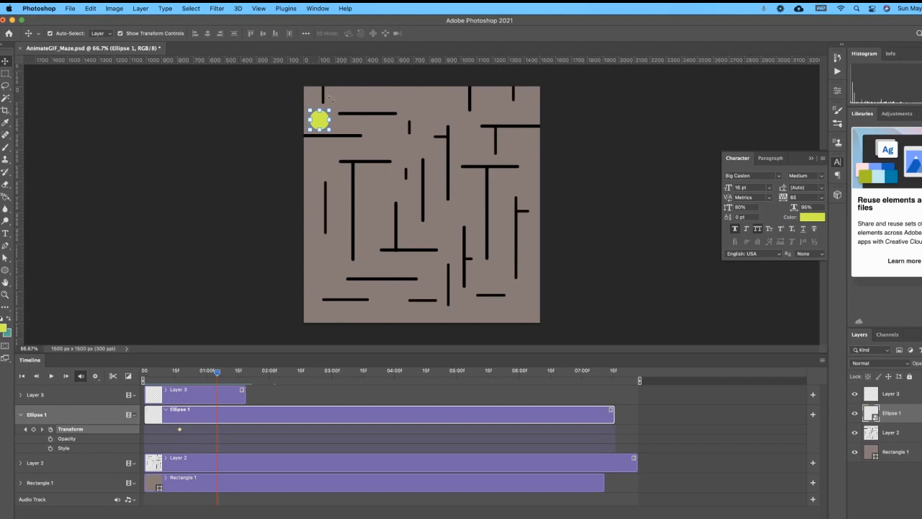
pyautogui.moveTo(325, 122); pyautogui.dragTo(394, 125)
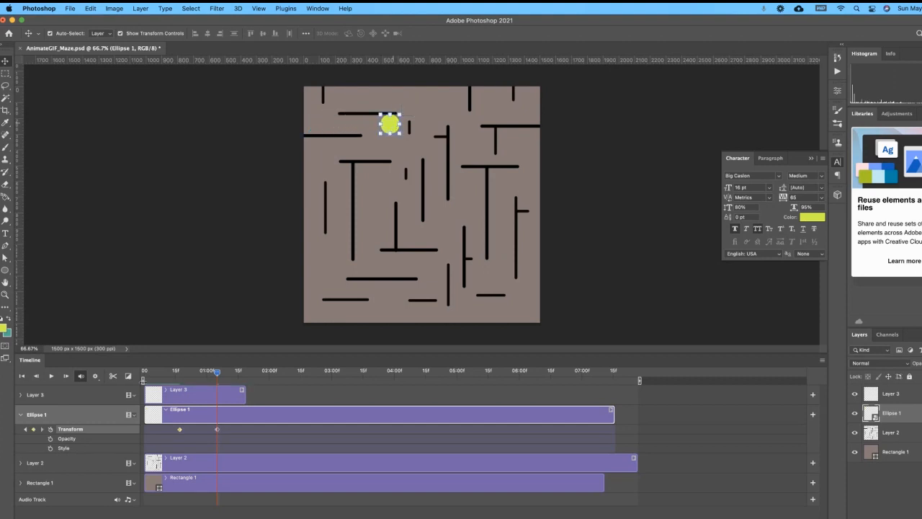
pyautogui.moveTo(164, 375); pyautogui.dragTo(217, 382)
pyautogui.click(214, 375)
pyautogui.moveTo(214, 374); pyautogui.dragTo(217, 374)
pyautogui.moveTo(218, 376)
pyautogui.mouseDown()
pyautogui.moveTo(171, 377)
pyautogui.moveTo(200, 379)
pyautogui.mouseUp()
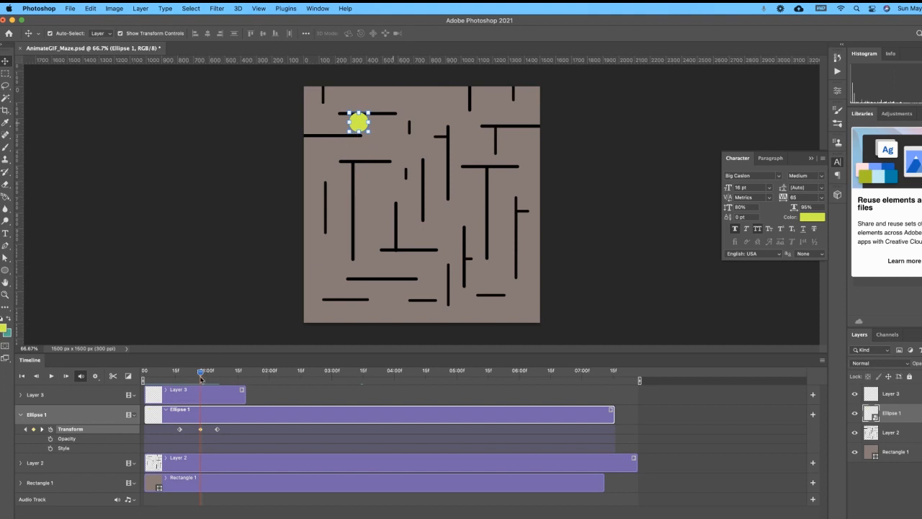
pyautogui.moveTo(201, 379)
pyautogui.mouseDown()
pyautogui.moveTo(188, 378)
pyautogui.moveTo(217, 382)
pyautogui.mouseUp()
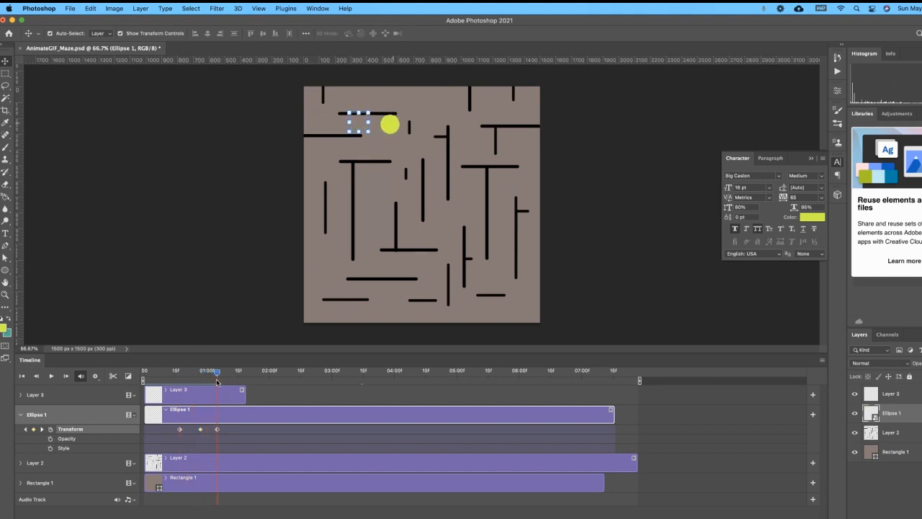
# Keyframe the ball at about 01:11 lower down, at the right end of the upper-left T-shaped wall
pyautogui.moveTo(394, 125); pyautogui.dragTo(389, 150)
pyautogui.moveTo(170, 376); pyautogui.dragTo(231, 376)
pyautogui.moveTo(388, 148); pyautogui.dragTo(401, 152)
pyautogui.moveTo(229, 372)
pyautogui.mouseDown()
pyautogui.moveTo(211, 372)
pyautogui.moveTo(231, 372)
pyautogui.mouseUp()
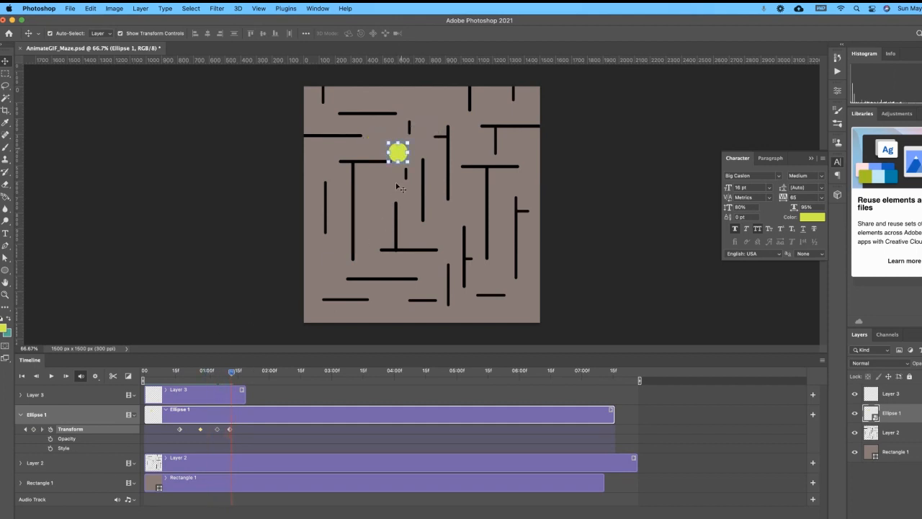
# At about 01:17, nudge the ball down into the gap beside the T-shaped wall and squash its width to about 65%
pyautogui.moveTo(232, 376); pyautogui.dragTo(241, 373)
pyautogui.moveTo(400, 154); pyautogui.dragTo(401, 162)
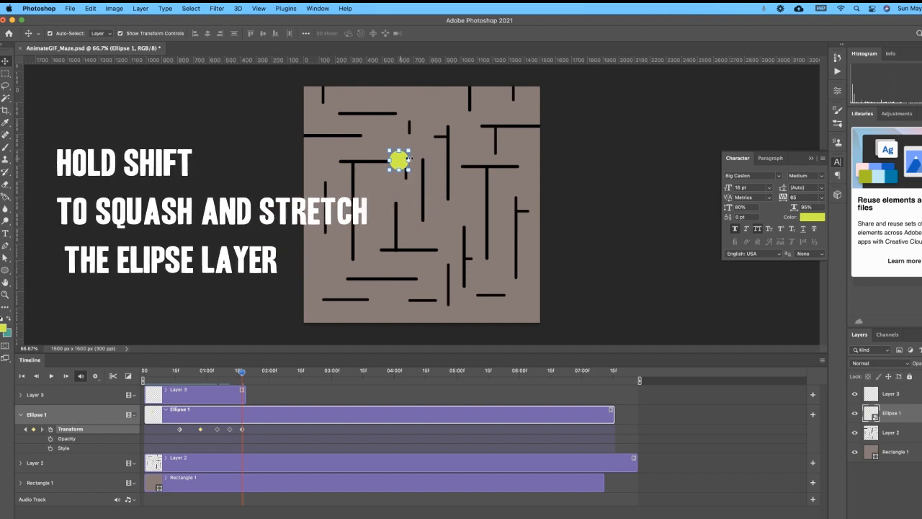
pyautogui.press('super+t')
pyautogui.moveTo(408, 160); pyautogui.dragTo(395, 159)
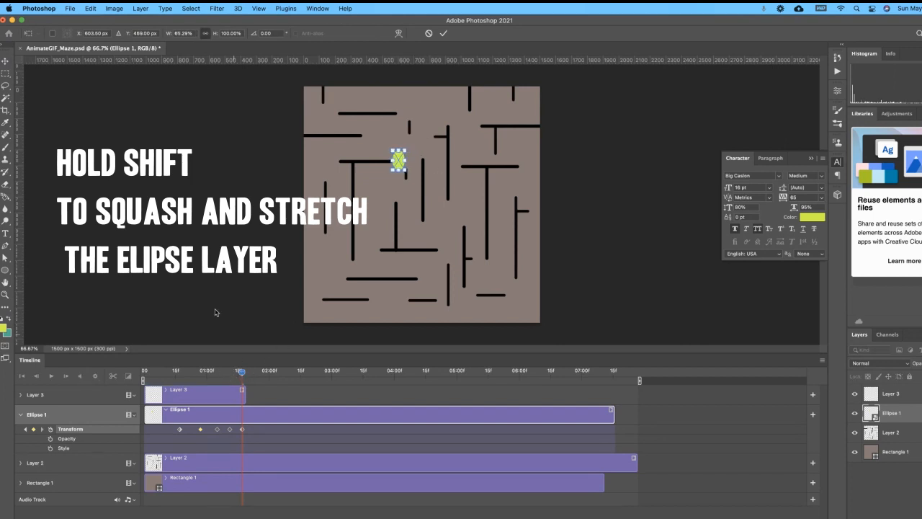
pyautogui.press('Return')
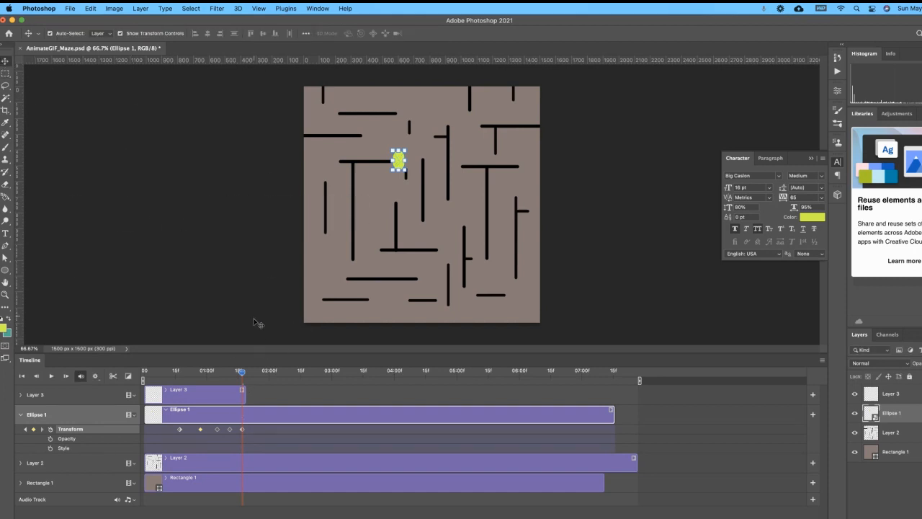
# Preview the ball animation and keyframe the squashed ball at about 02:05 below the gap, at the top of the vertical wall
pyautogui.moveTo(243, 373); pyautogui.dragTo(211, 374)
pyautogui.press('space')
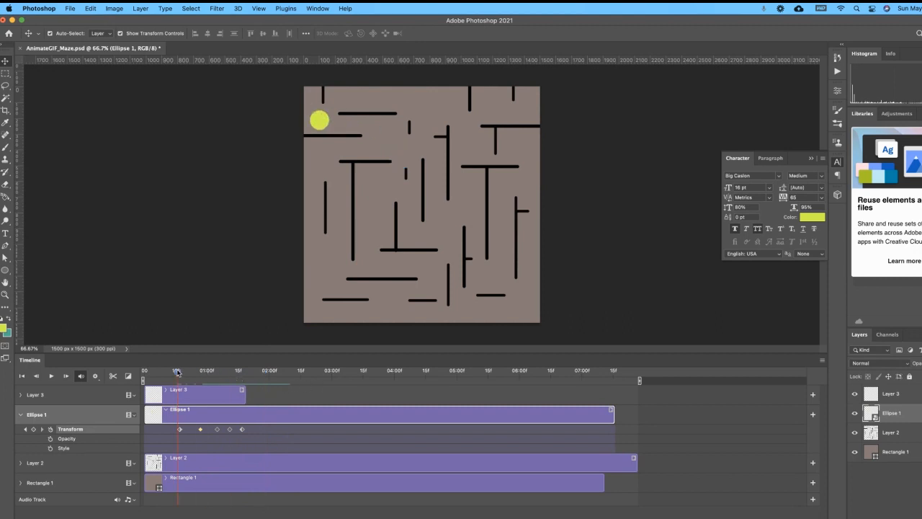
pyautogui.press('space')
pyautogui.moveTo(400, 160); pyautogui.dragTo(401, 193)
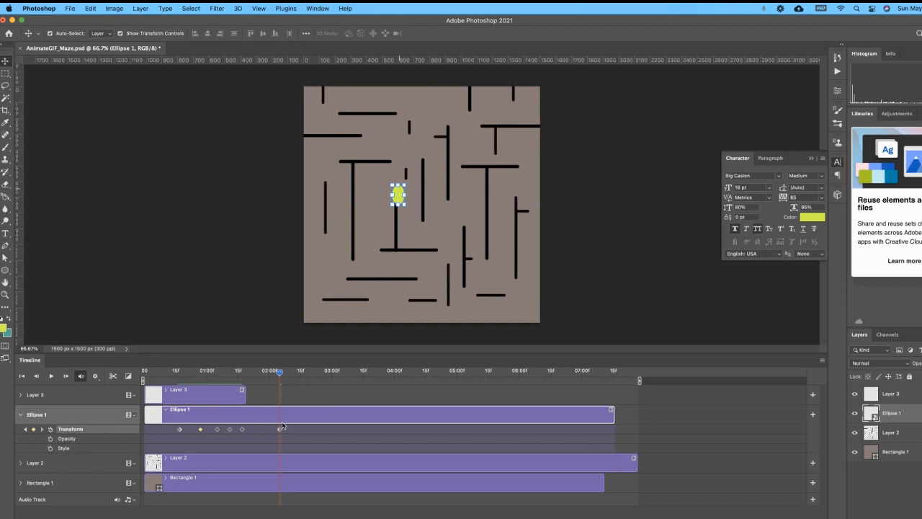
# Preview the animation, and at about 02:07 widen the squashed ball to about 93% width at the top of the vertical wall
pyautogui.press('space')
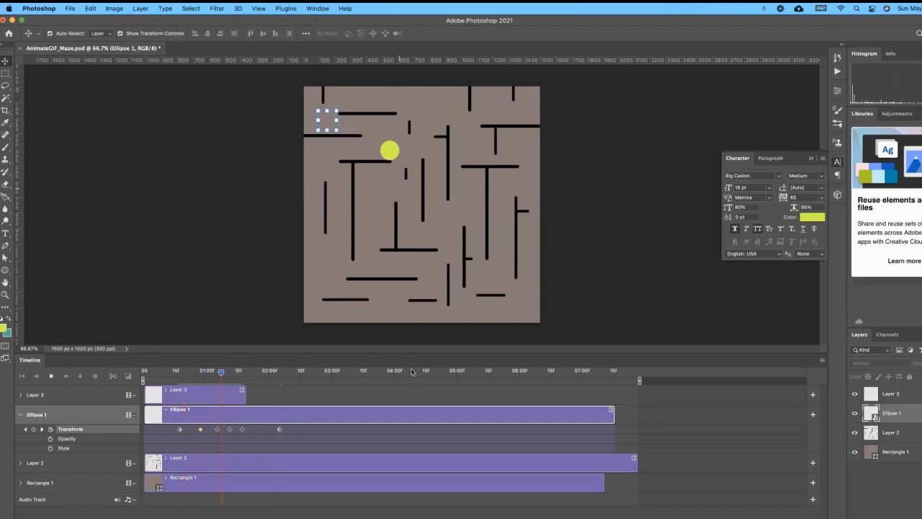
pyautogui.press('space')
pyautogui.moveTo(316, 373); pyautogui.dragTo(281, 379)
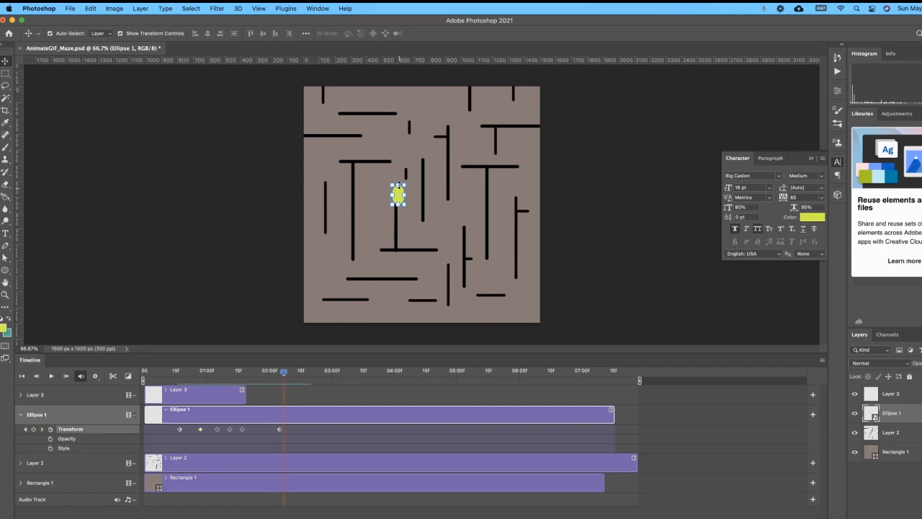
pyautogui.moveTo(398, 184)
pyautogui.mouseDown()
pyautogui.moveTo(386, 183)
pyautogui.moveTo(397, 188)
pyautogui.mouseUp()
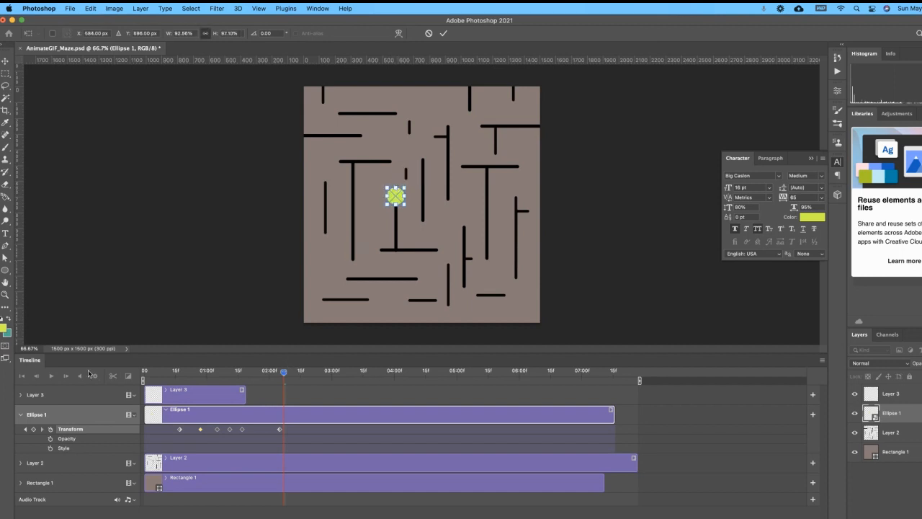
pyautogui.click(6, 64)
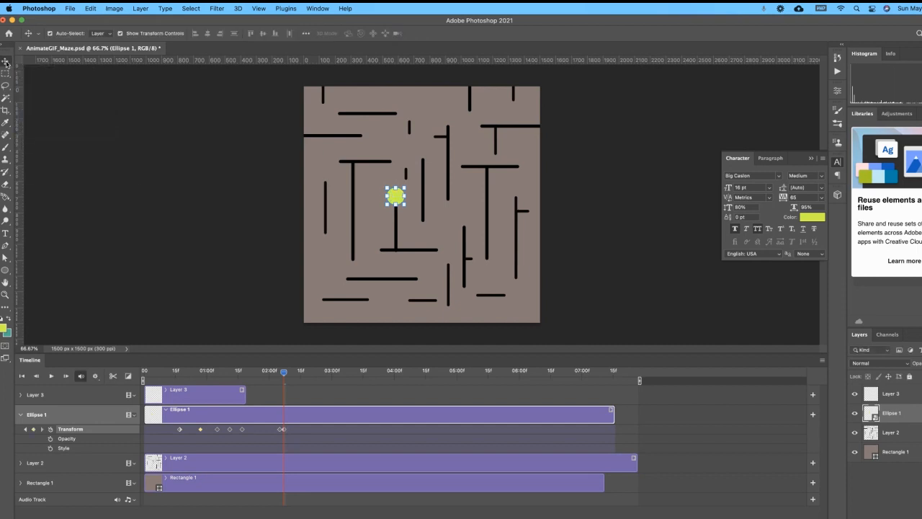
# Keyframe the ball at about 02:09 just right of the vertical wall's top and at about 02:21 near its base's right end
pyautogui.moveTo(283, 377)
pyautogui.mouseDown()
pyautogui.moveTo(269, 377)
pyautogui.moveTo(289, 380)
pyautogui.mouseUp()
pyautogui.moveTo(399, 194); pyautogui.dragTo(410, 201)
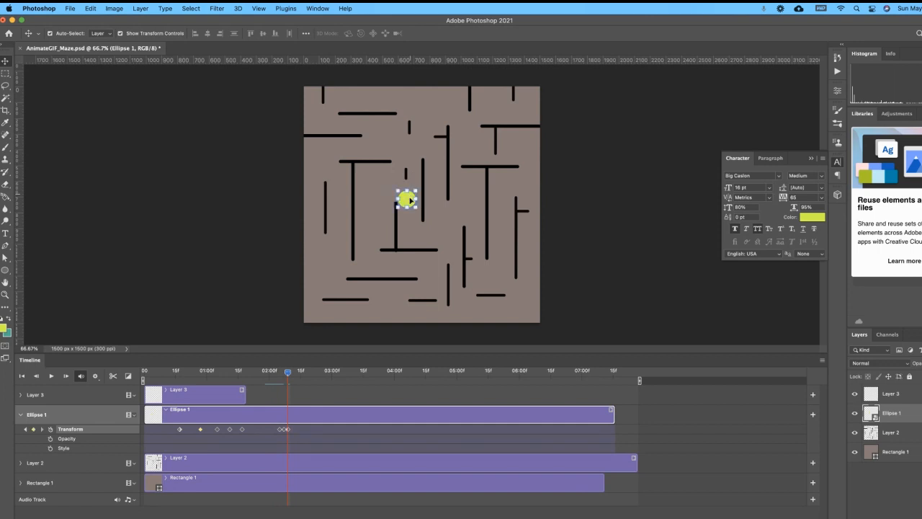
pyautogui.moveTo(307, 370); pyautogui.dragTo(312, 371)
pyautogui.moveTo(408, 201); pyautogui.dragTo(423, 240)
# Play back the ball animation several times to check the timing of its squash through the gap
pyautogui.moveTo(313, 372); pyautogui.dragTo(222, 374)
pyautogui.press('space')
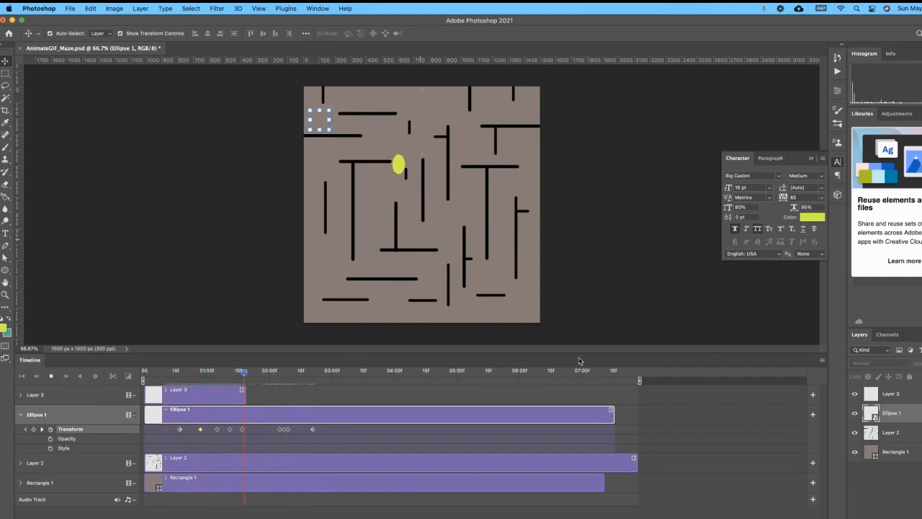
pyautogui.press('space')
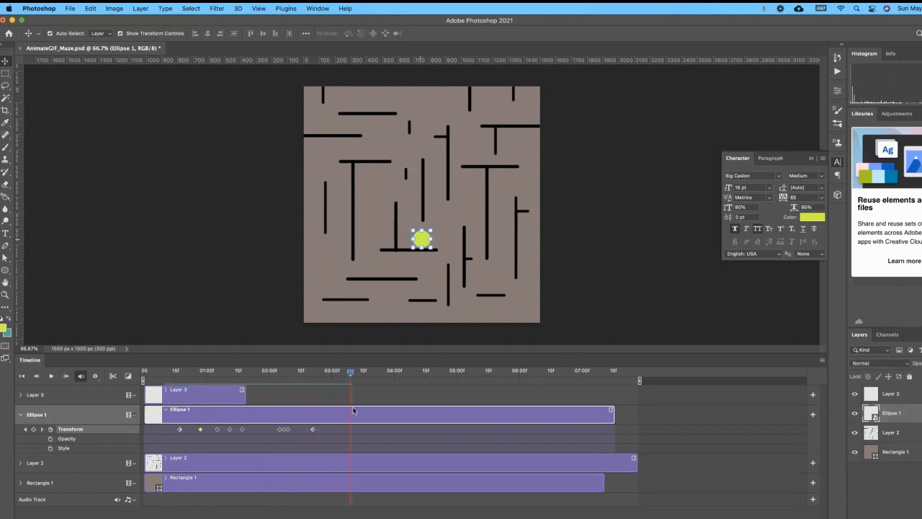
pyautogui.press('space')
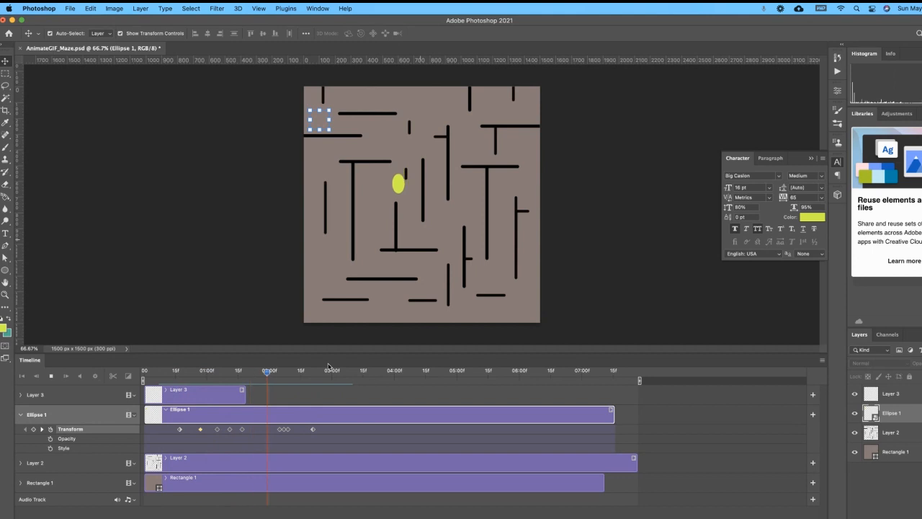
pyautogui.press('space')
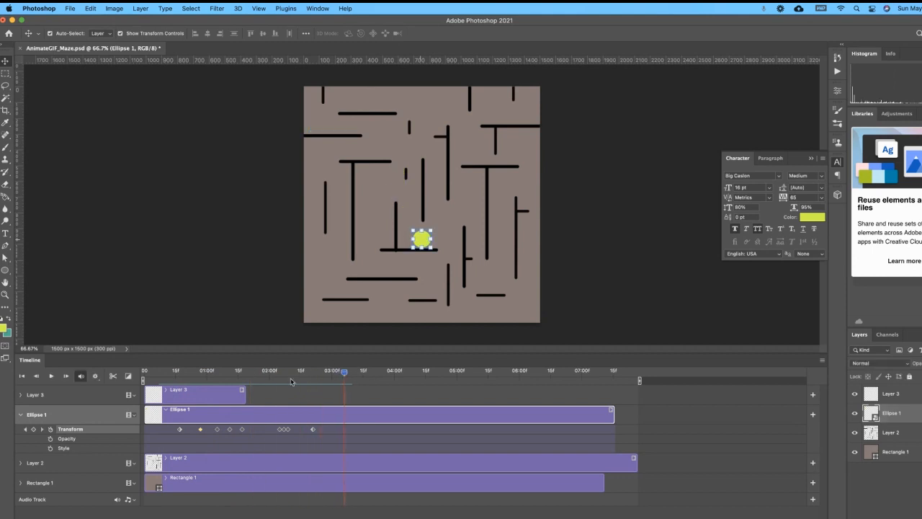
pyautogui.moveTo(260, 372); pyautogui.dragTo(176, 376)
pyautogui.press('space')
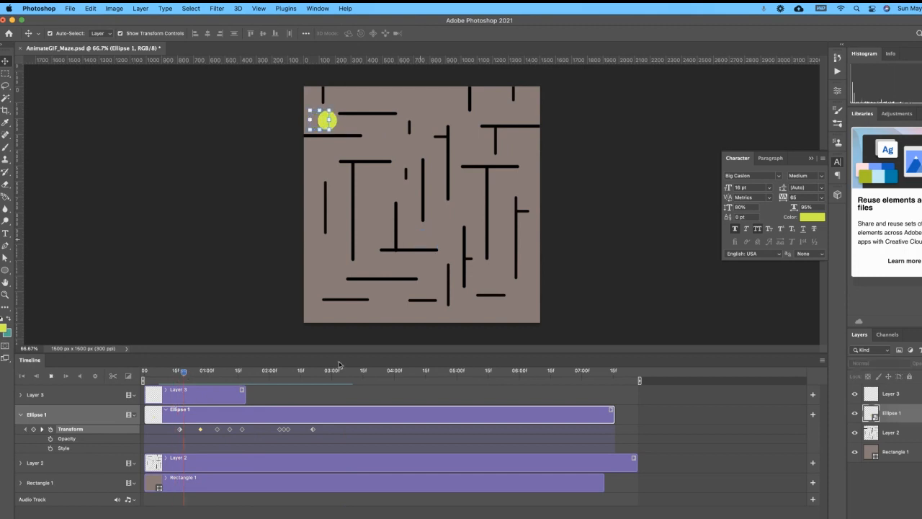
pyautogui.press('space')
# Move the ball's squash keyframe earlier to about 01:15 and preview its passage through the gap
pyautogui.moveTo(234, 375)
pyautogui.mouseDown()
pyautogui.moveTo(218, 373)
pyautogui.moveTo(231, 373)
pyautogui.mouseUp()
pyautogui.moveTo(243, 430); pyautogui.dragTo(239, 430)
pyautogui.moveTo(231, 373); pyautogui.dragTo(268, 387)
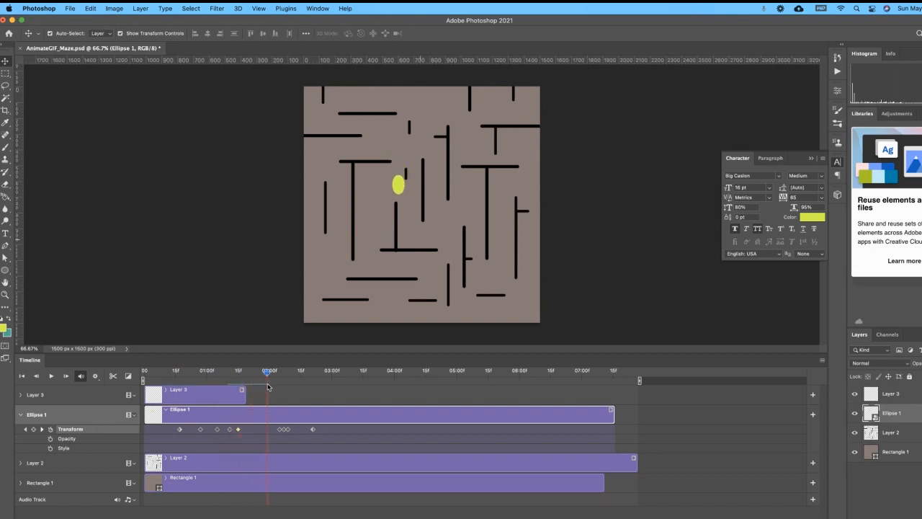
pyautogui.press('space')
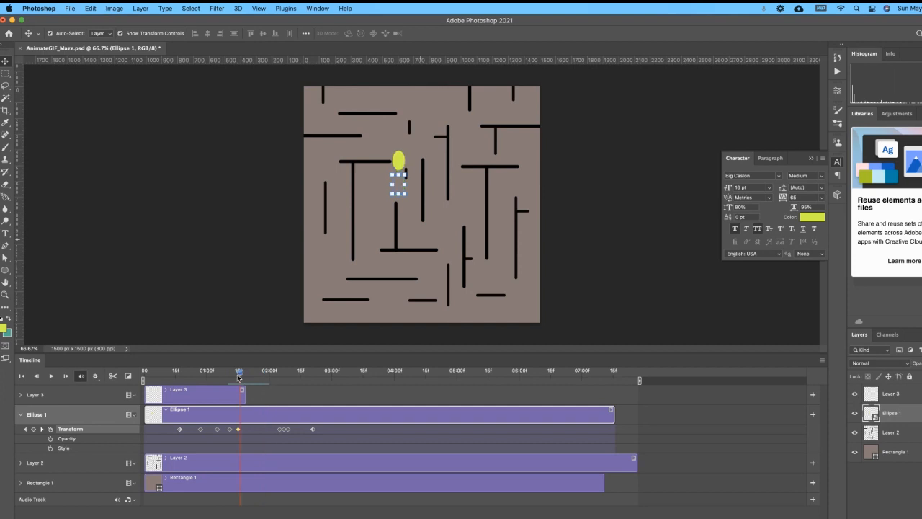
pyautogui.press('space')
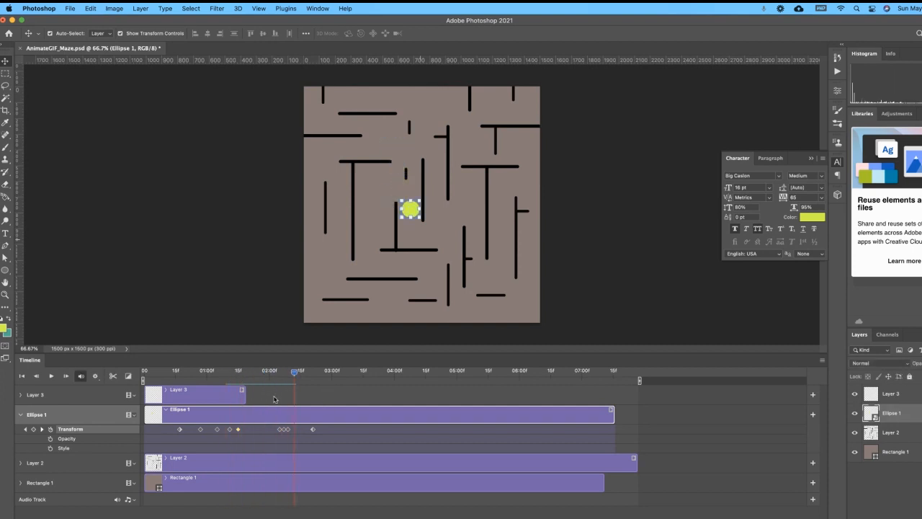
# Shift the last four Transform keyframes earlier as a group, starting at about 01:21, and replay the animation
pyautogui.moveTo(241, 376); pyautogui.dragTo(254, 378)
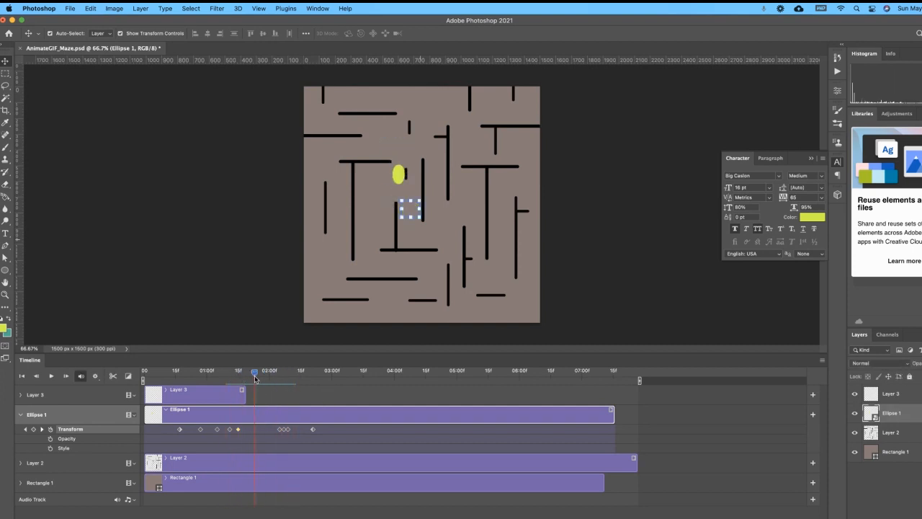
pyautogui.moveTo(267, 428)
pyautogui.mouseDown()
pyautogui.moveTo(324, 439)
pyautogui.moveTo(253, 431)
pyautogui.mouseUp()
pyautogui.click(226, 376)
pyautogui.press('space')
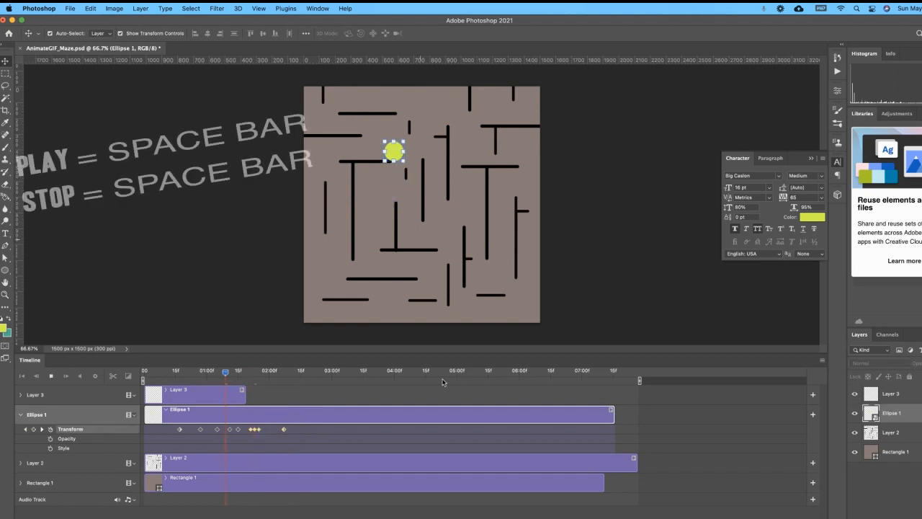
pyautogui.press('space')
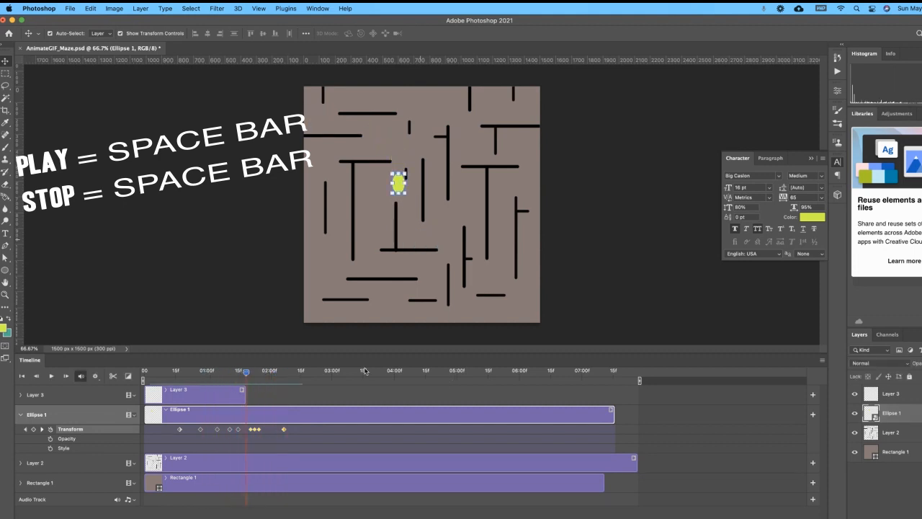
pyautogui.press('space')
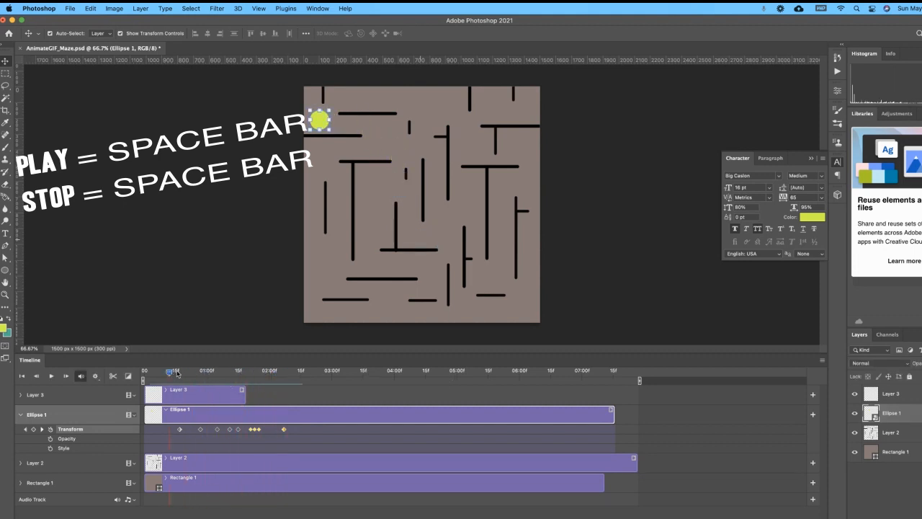
pyautogui.press('space')
pyautogui.press('space')
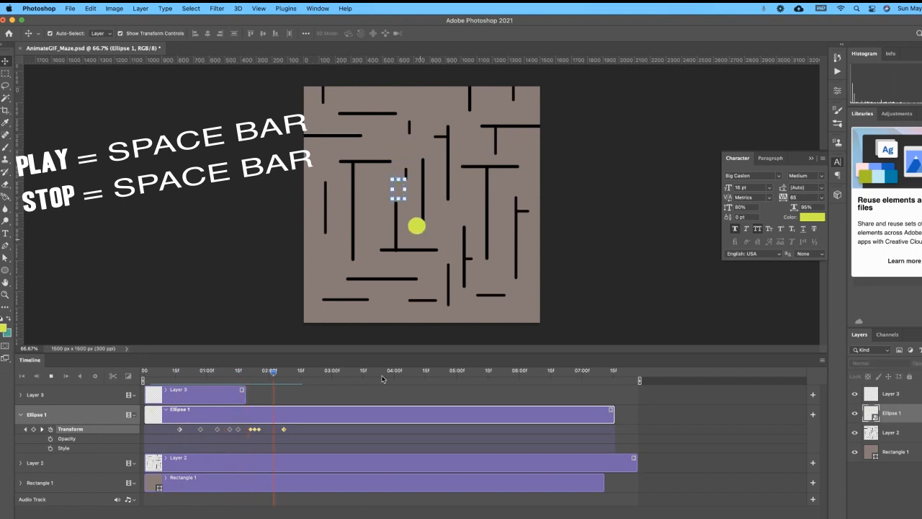
pyautogui.press('space')
# Keyframe the ball at about 00:05 just outside the canvas's left edge, and preview its entrance into the maze
pyautogui.moveTo(267, 371)
pyautogui.mouseDown()
pyautogui.moveTo(162, 373)
pyautogui.moveTo(284, 377)
pyautogui.mouseUp()
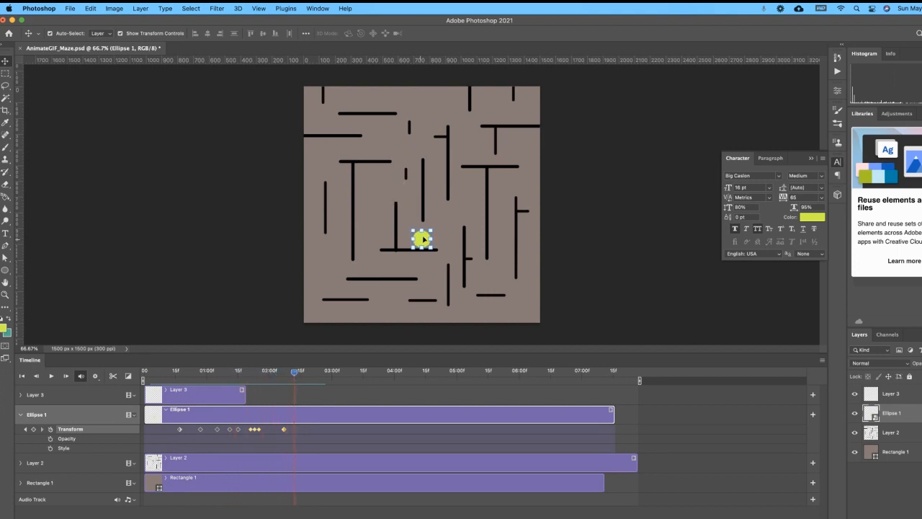
pyautogui.moveTo(174, 378); pyautogui.dragTo(155, 376)
pyautogui.moveTo(324, 123); pyautogui.dragTo(291, 122)
pyautogui.press('space')
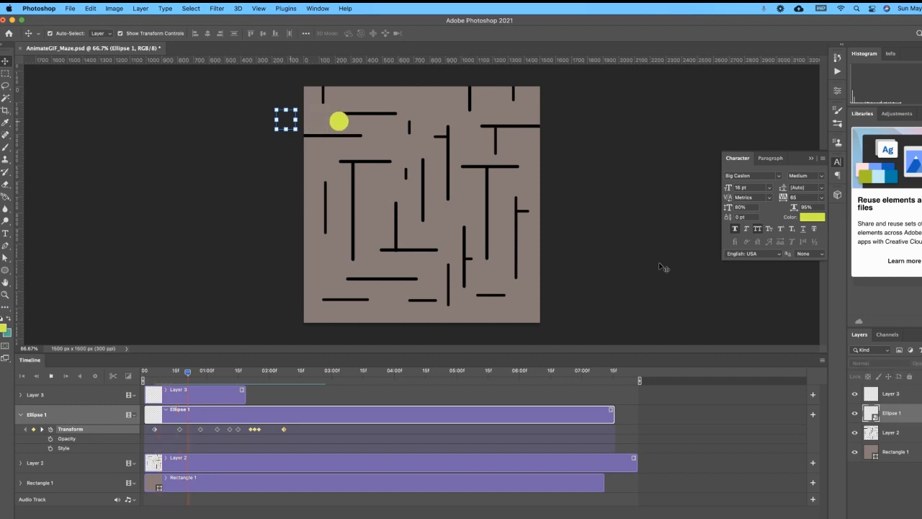
pyautogui.press('space')
# Keyframe the ball at about 02:20 right beside the lower vertical wall, and at about 03:03 slightly lower above the gap
pyautogui.moveTo(422, 234); pyautogui.dragTo(455, 238)
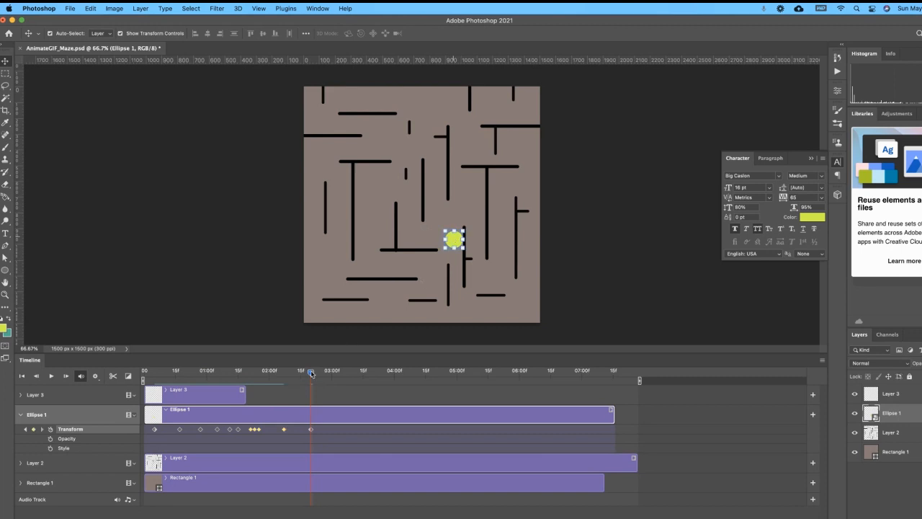
pyautogui.moveTo(312, 372); pyautogui.dragTo(337, 372)
pyautogui.moveTo(459, 238); pyautogui.dragTo(459, 255)
# At about 03:07, squash the ball's width to about 60% so it fits between the two lower vertical walls
pyautogui.moveTo(339, 374); pyautogui.dragTo(347, 374)
pyautogui.press('super+t')
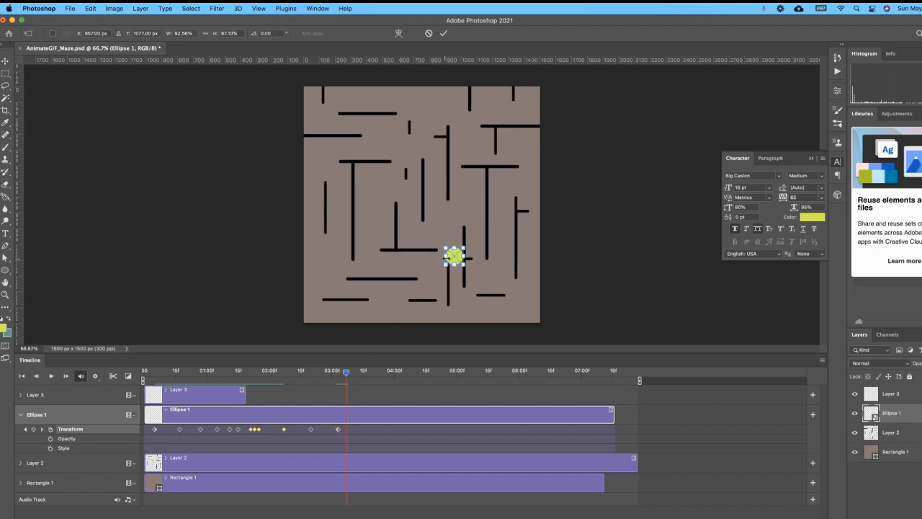
pyautogui.moveTo(464, 256); pyautogui.dragTo(459, 261)
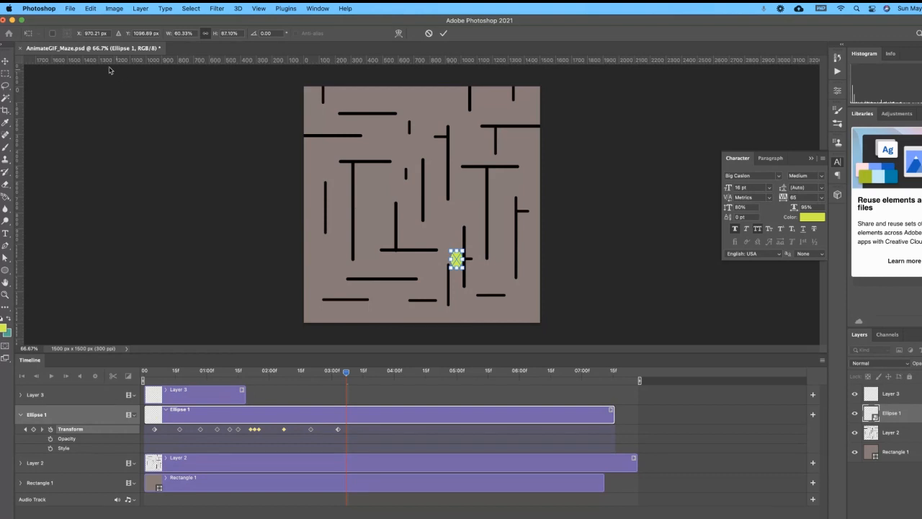
pyautogui.click(6, 63)
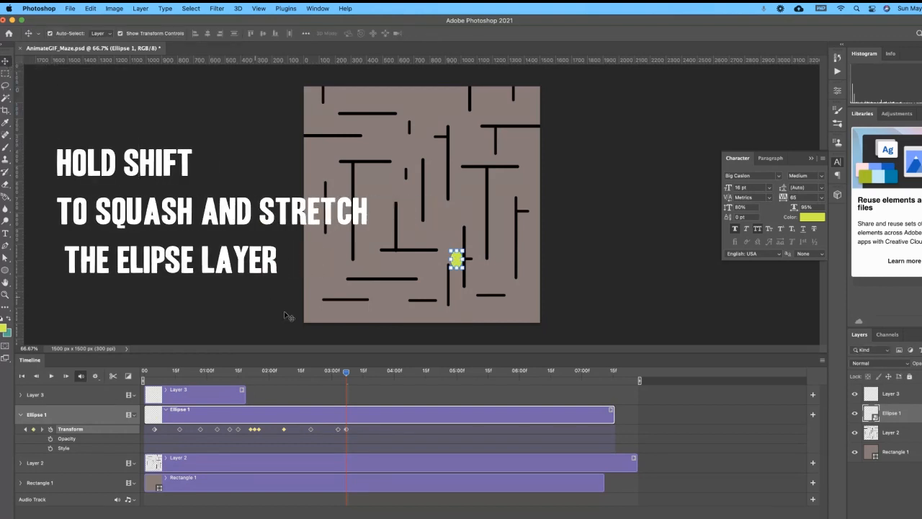
# Keyframe the squashed ball at about 03:22 straight down below the canvas, and preview its exit from the maze
pyautogui.click(350, 373)
pyautogui.moveTo(350, 372); pyautogui.dragTo(377, 373)
pyautogui.hotkey('ctrl', 't')
pyautogui.moveTo(456, 260); pyautogui.dragTo(456, 339)
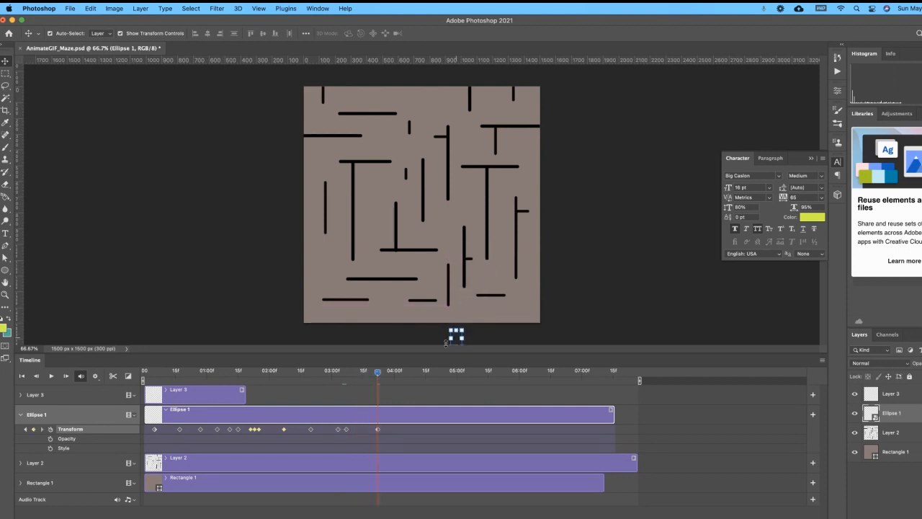
pyautogui.press('space')
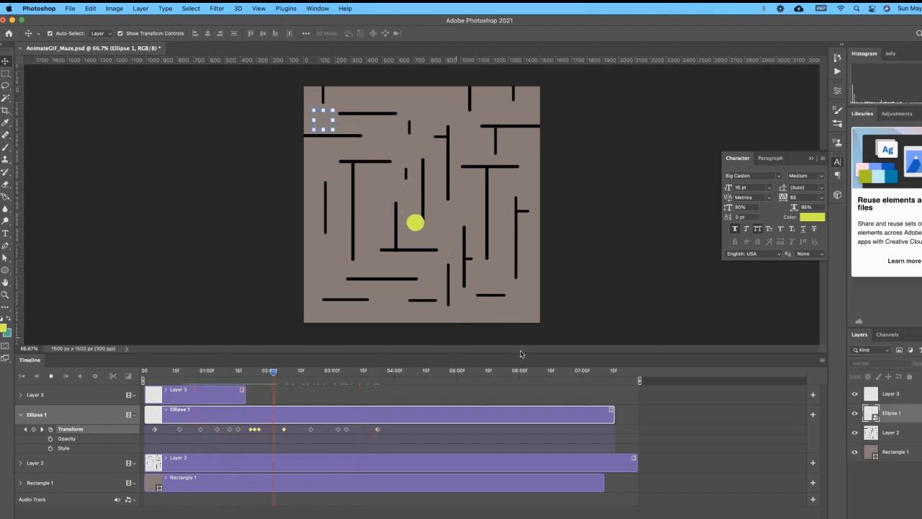
pyautogui.press('space')
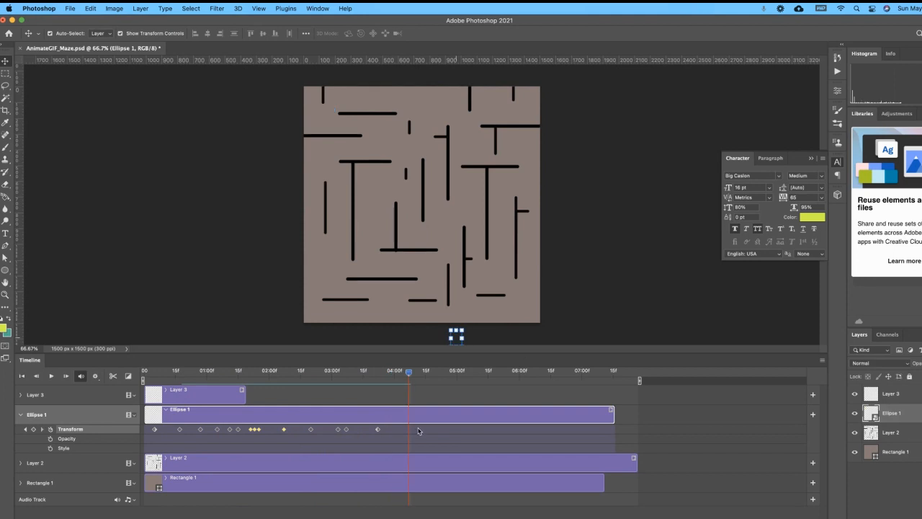
pyautogui.moveTo(401, 375); pyautogui.dragTo(354, 392)
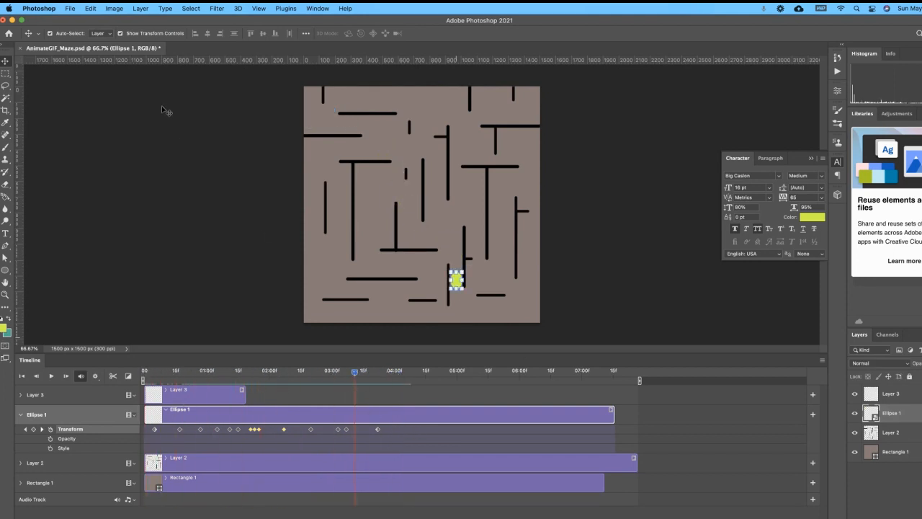
# Start a Save for Web (Legacy) export of the animation as a GIF with looping kept at Forever
pyautogui.click(69, 8)
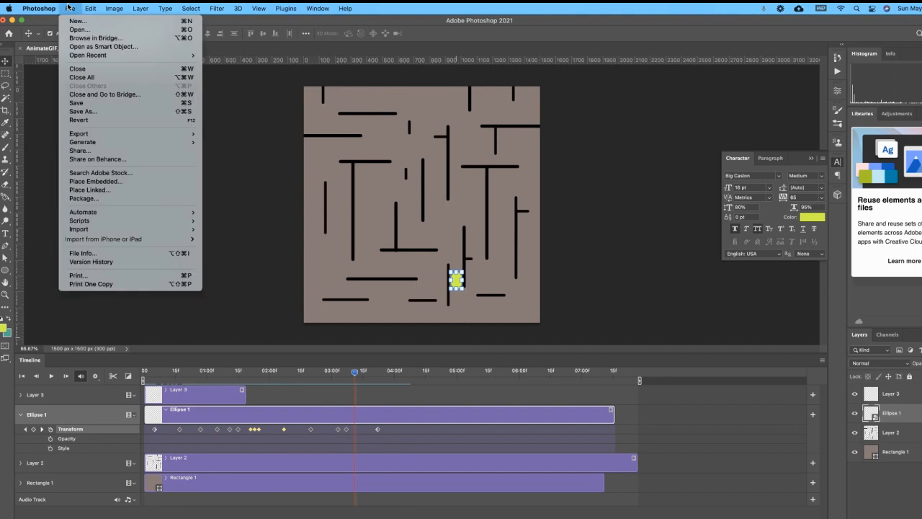
pyautogui.moveTo(99, 138)
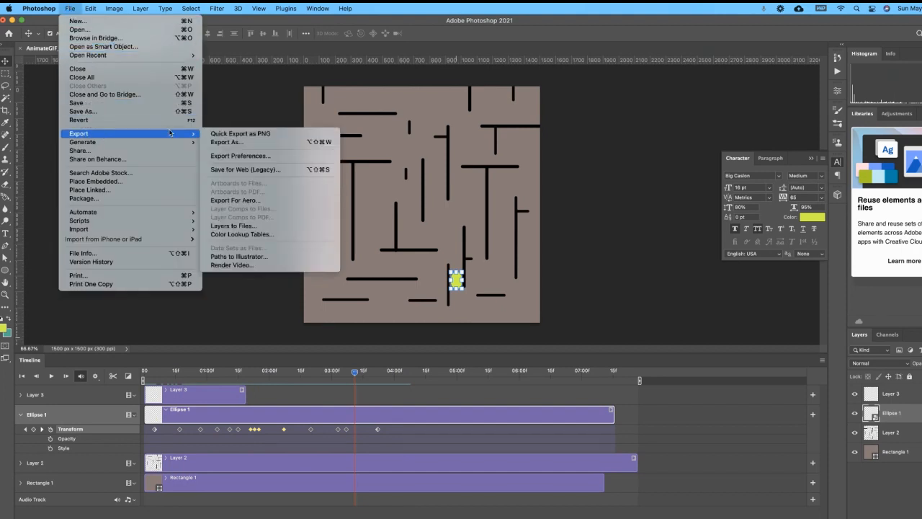
pyautogui.click(244, 171)
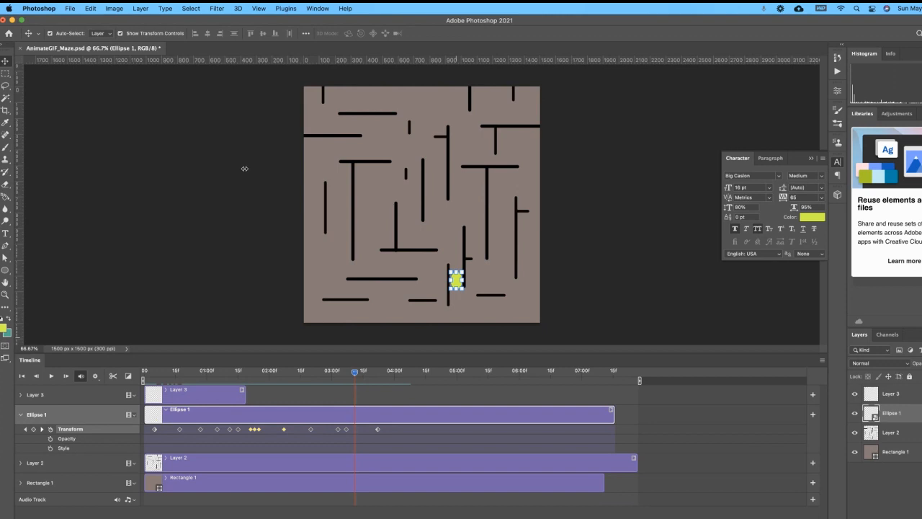
pyautogui.press('alt+shift+super+s')
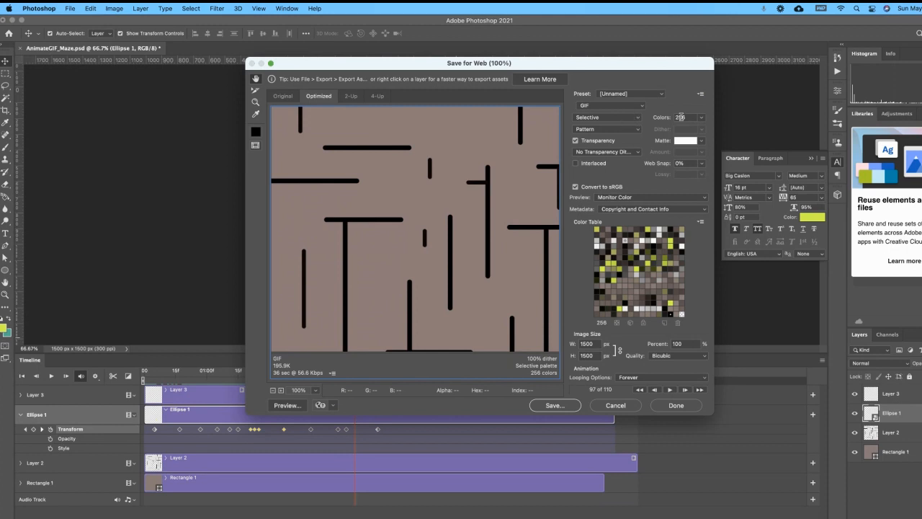
pyautogui.click(668, 380)
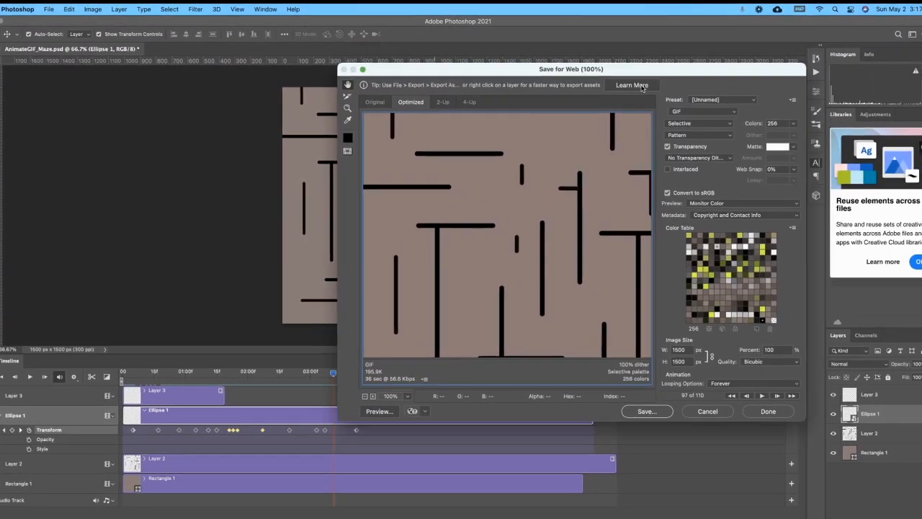
# Reduce the GIF's number of colors and save it to the Desktop as AnimateGIF_Maze.gif
pyautogui.moveTo(648, 70); pyautogui.dragTo(771, 61)
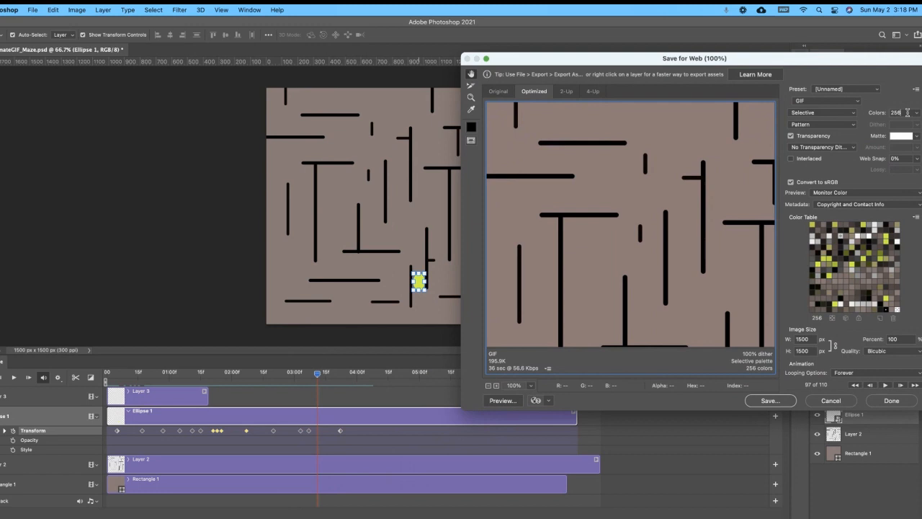
pyautogui.click(917, 113)
pyautogui.click(907, 145)
pyautogui.moveTo(834, 61); pyautogui.dragTo(814, 51)
pyautogui.click(762, 395)
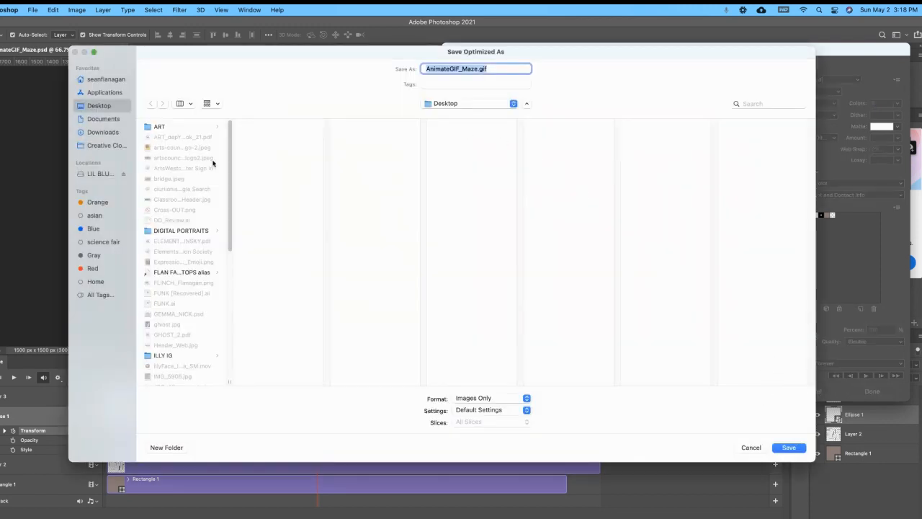
pyautogui.click(788, 449)
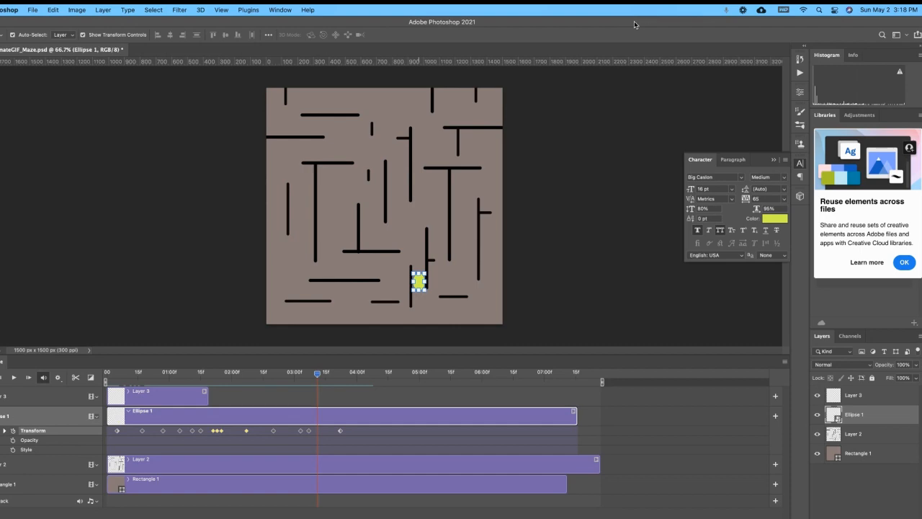
# Switch to the Chrome window and open AnimateGIF_Maze.gif from the desktop in it to view the animation
pyautogui.moveTo(648, 27); pyautogui.dragTo(474, 265)
pyautogui.click(681, 27)
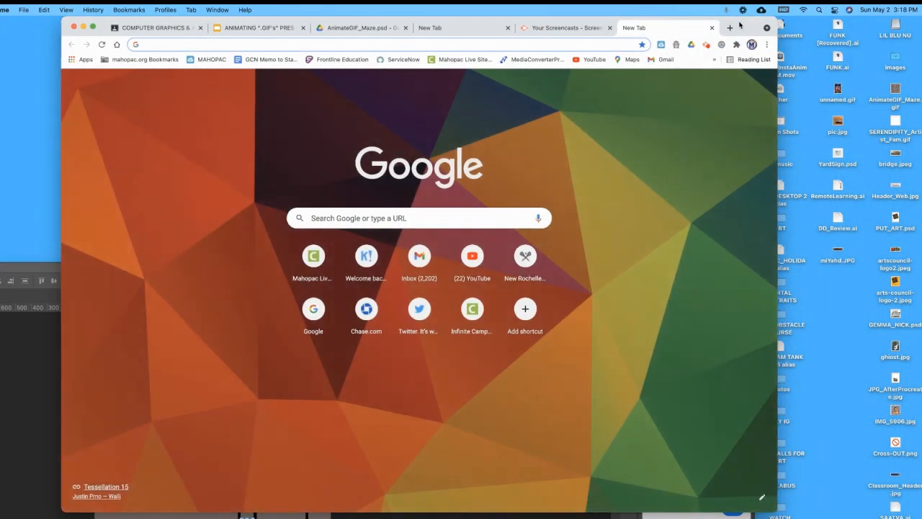
pyautogui.moveTo(740, 25); pyautogui.dragTo(702, 30)
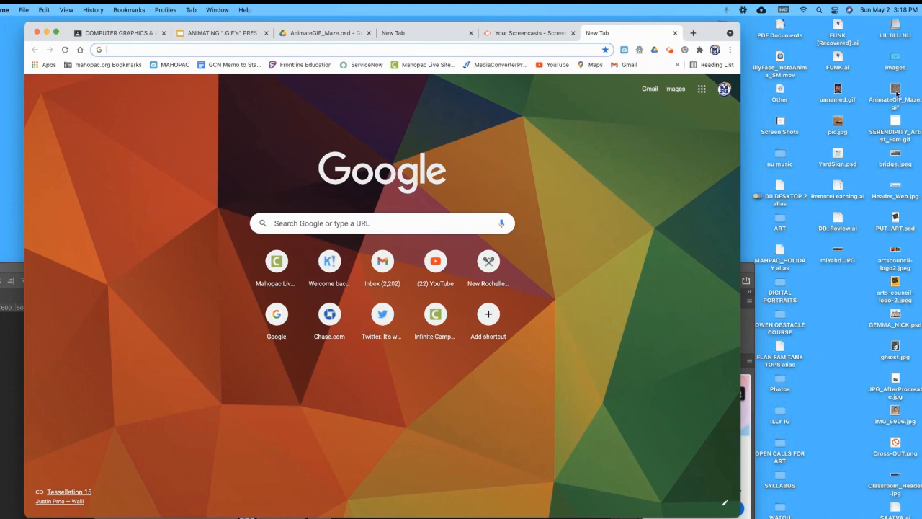
pyautogui.moveTo(899, 92); pyautogui.dragTo(414, 180)
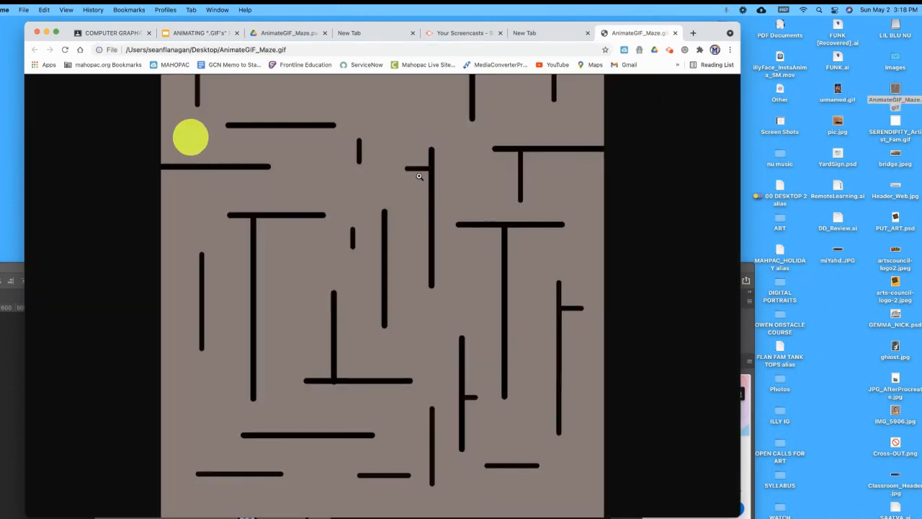